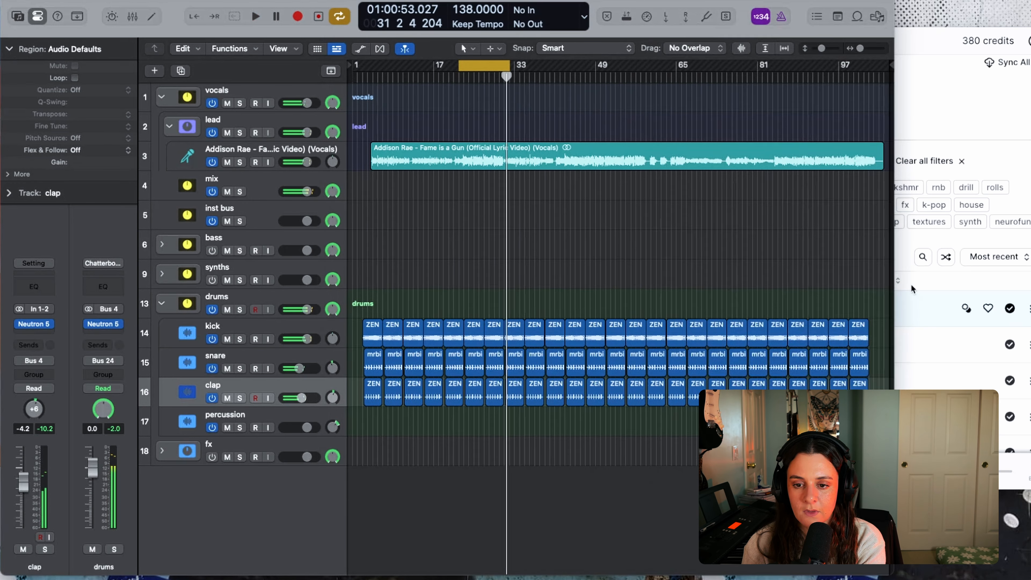
Switch to Splice and add a ZEN_CRK hi-hat one-shot to the percussion track of the Logic Pro project
click(914, 298)
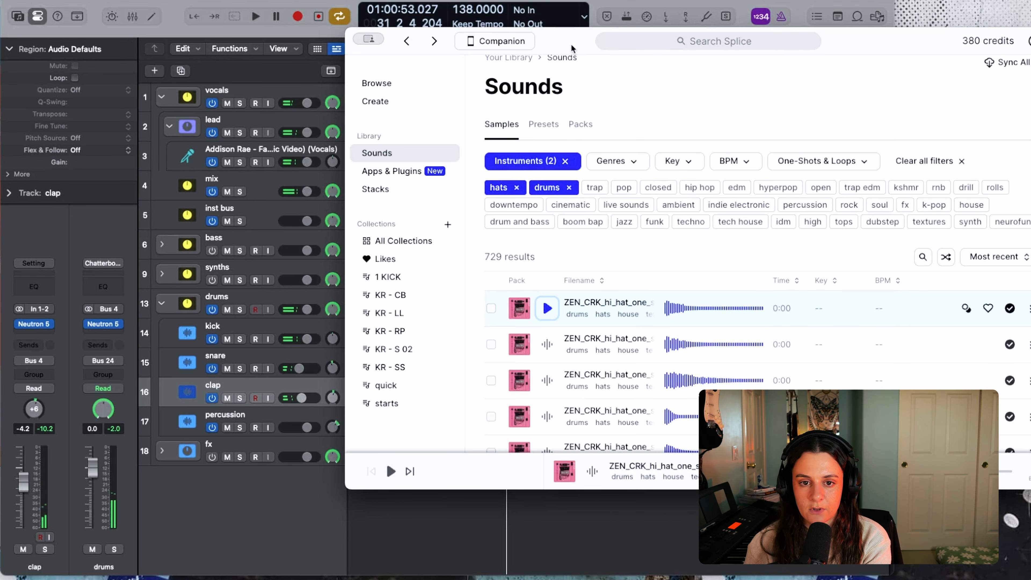
drag(572, 45, 737, 38)
drag(771, 335, 487, 421)
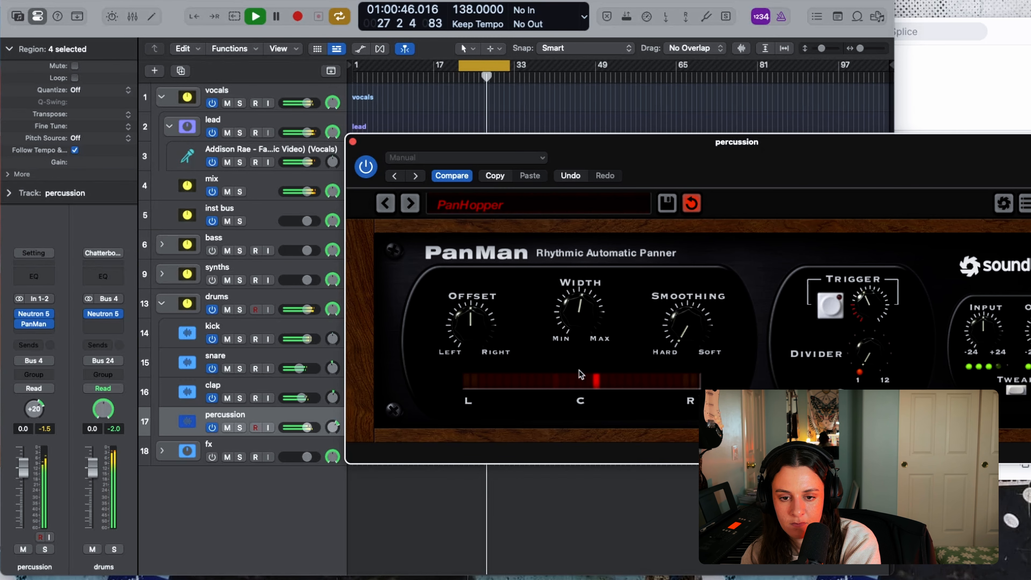
Adjust the PanMan Offset on the percussion track and lower the FXEQ amount on the drums stack
drag(475, 321, 479, 309)
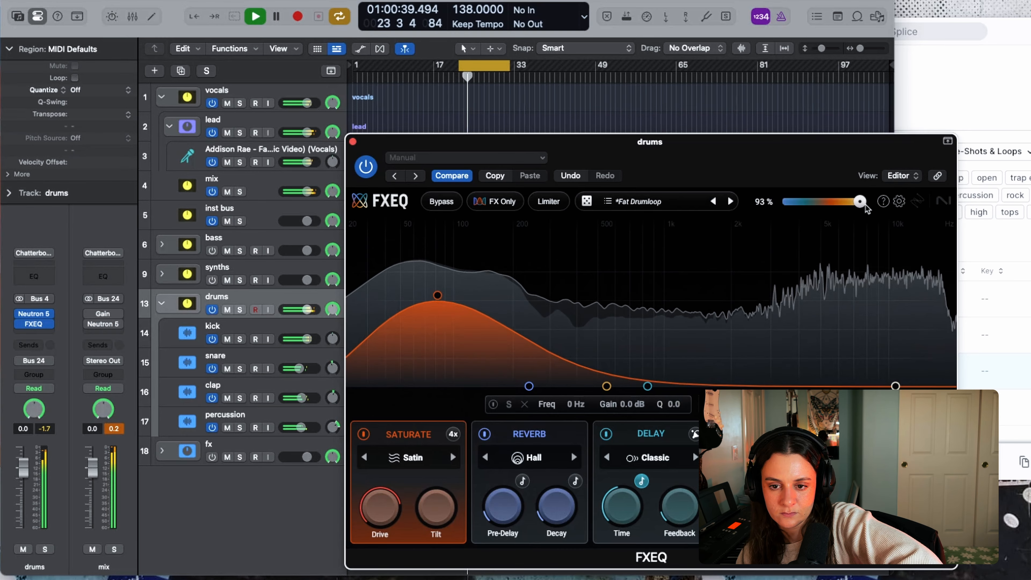
drag(865, 208, 815, 214)
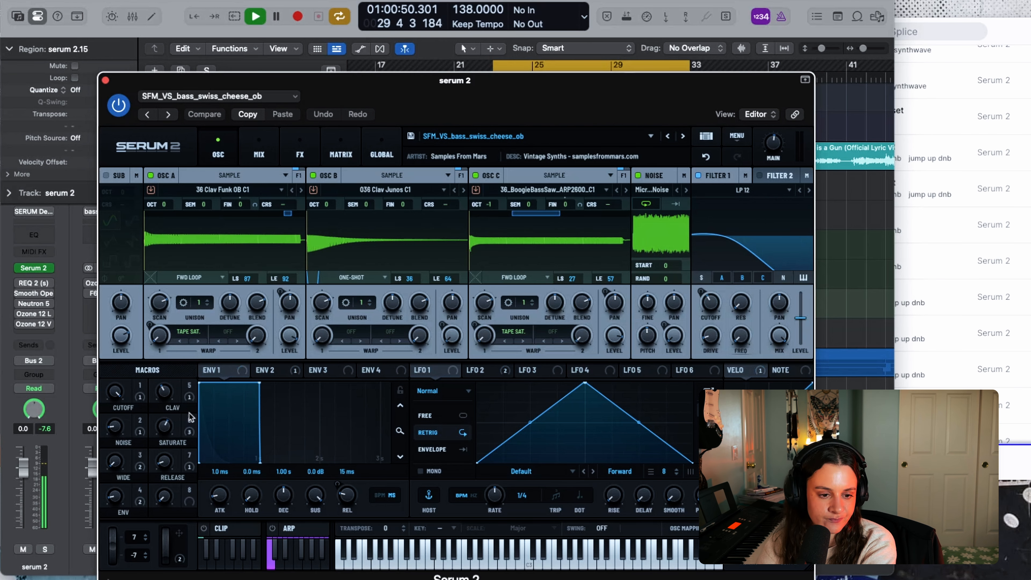
Raise Serum 2's Clav macro to 85, turn up its Wide macro, and solo the track
drag(164, 391, 166, 333)
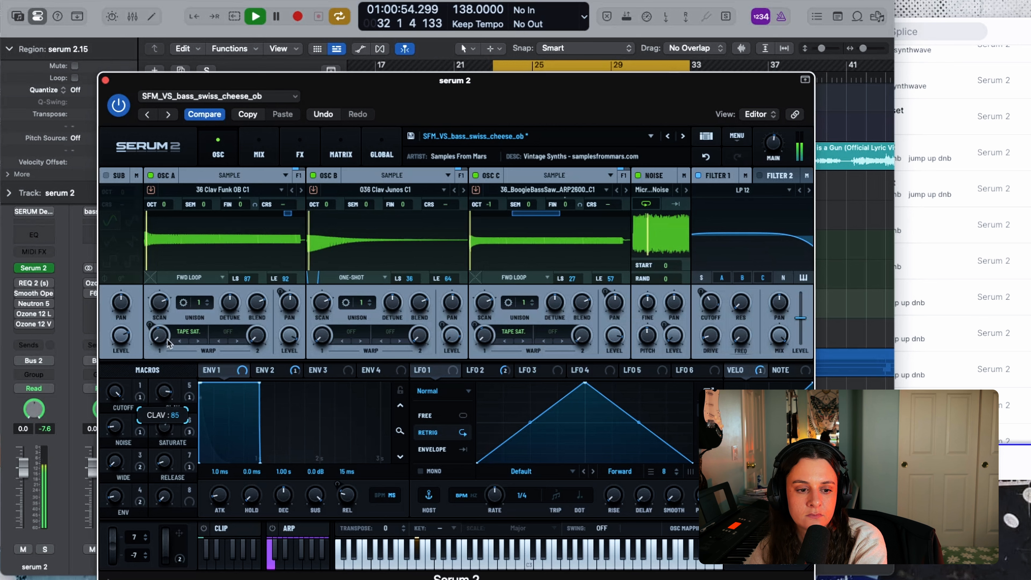
drag(117, 461, 156, 383)
key(s)
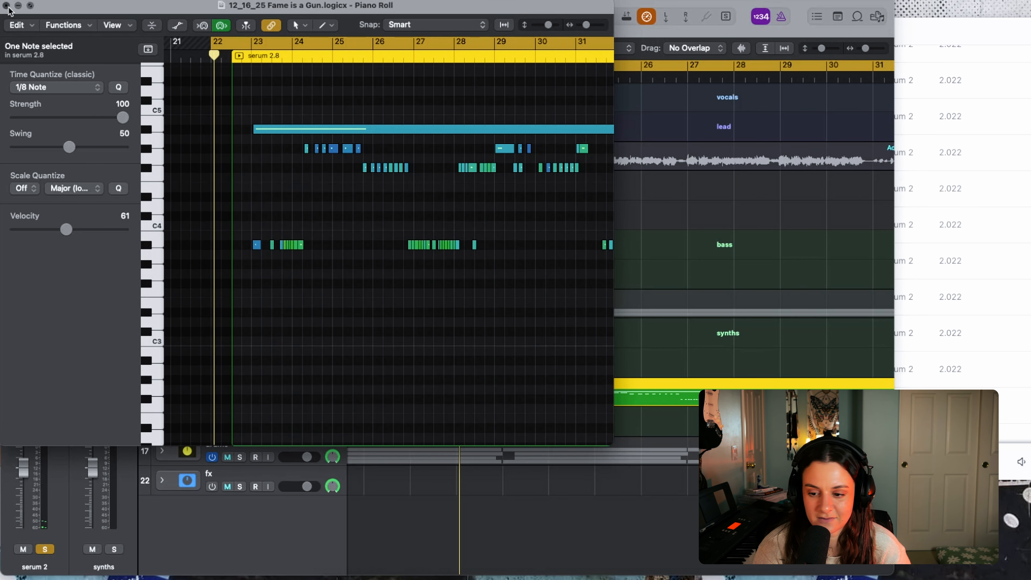
click(6, 6)
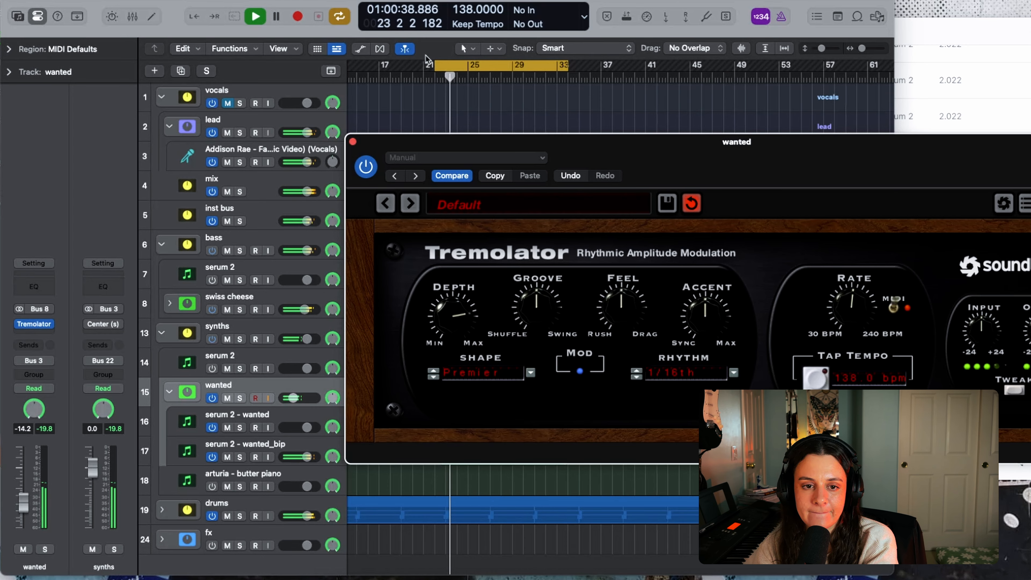
Move the cycle start to bar 23 and try Triangle and the following shape in the wanted stack's Tremolator
drag(434, 66, 445, 66)
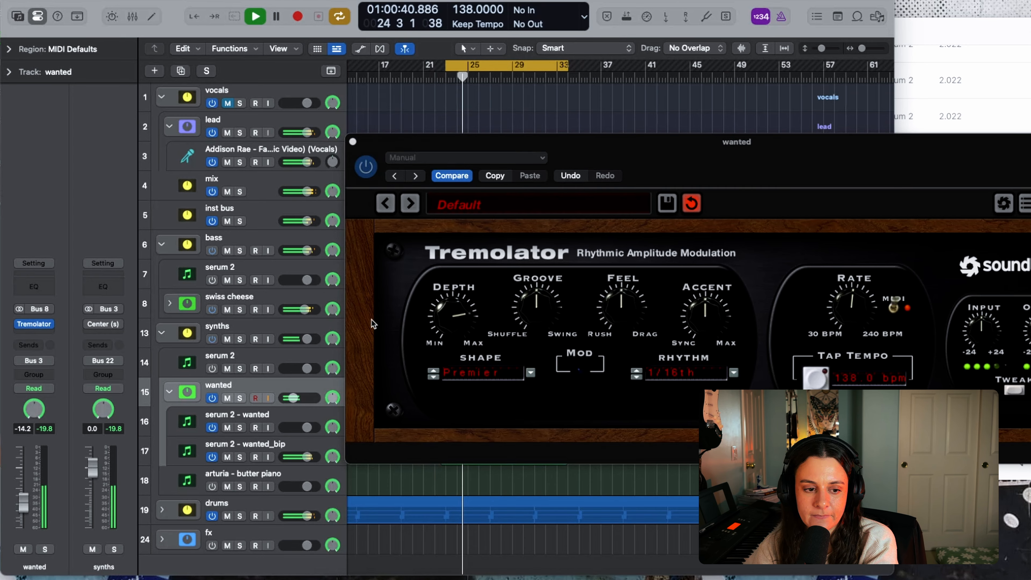
click(436, 378)
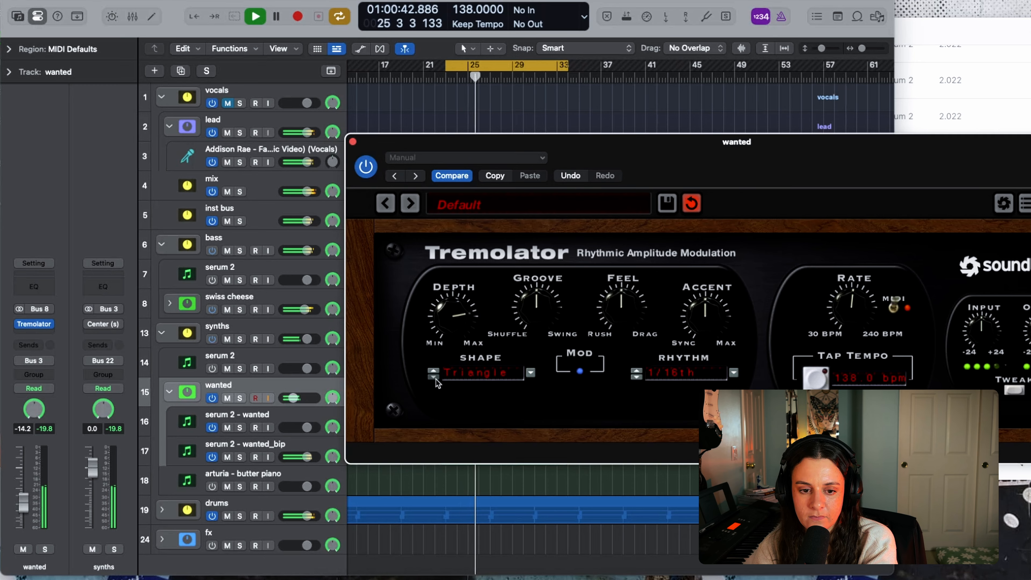
click(435, 377)
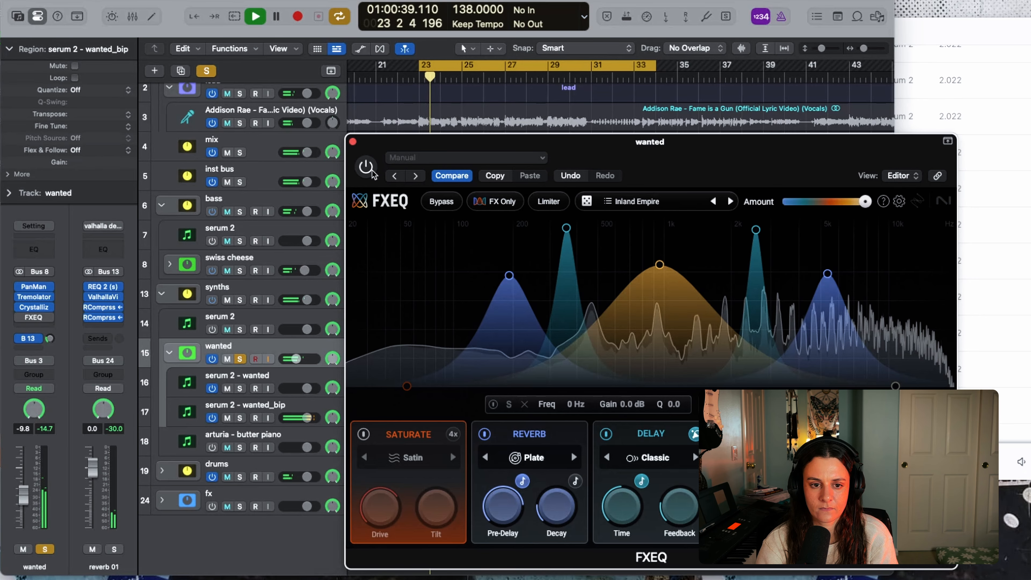
Enable FXEQ on the wanted stack and turn down its OneKnob Pumper amount
click(370, 169)
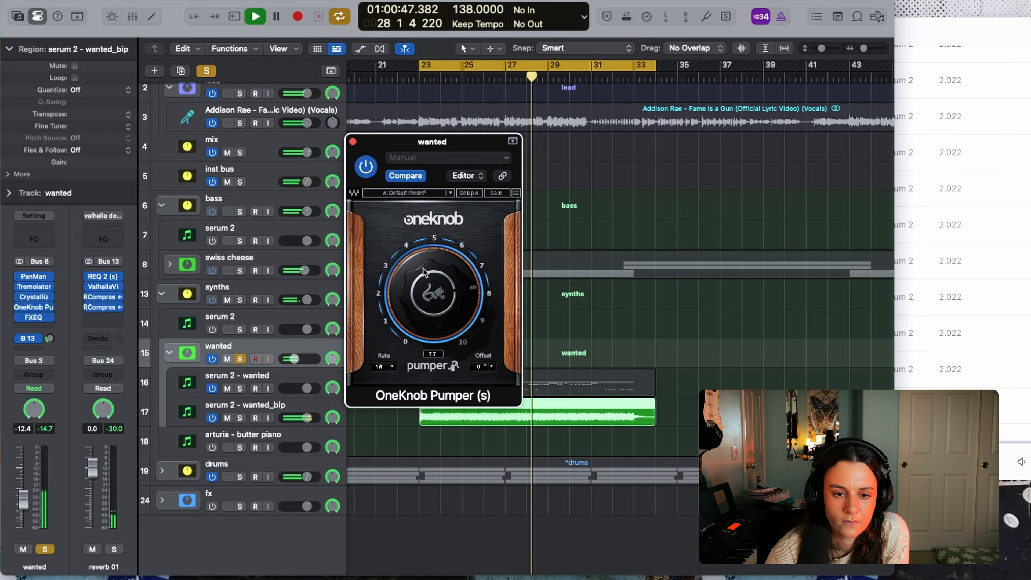
drag(424, 272, 432, 373)
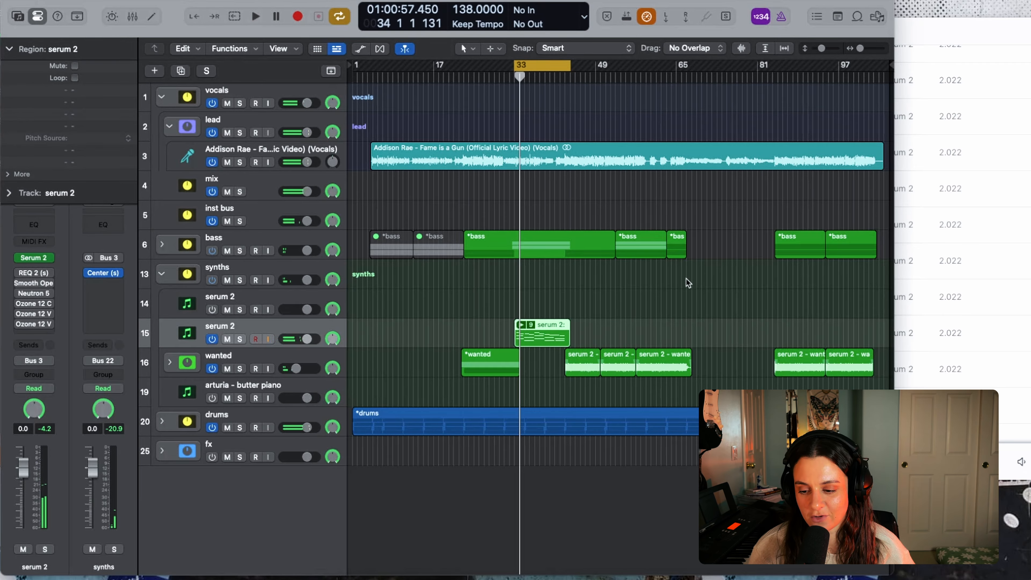
Expand the serum 2 take folder at bar 33 to review its recorded takes, and collapse it again
click(521, 324)
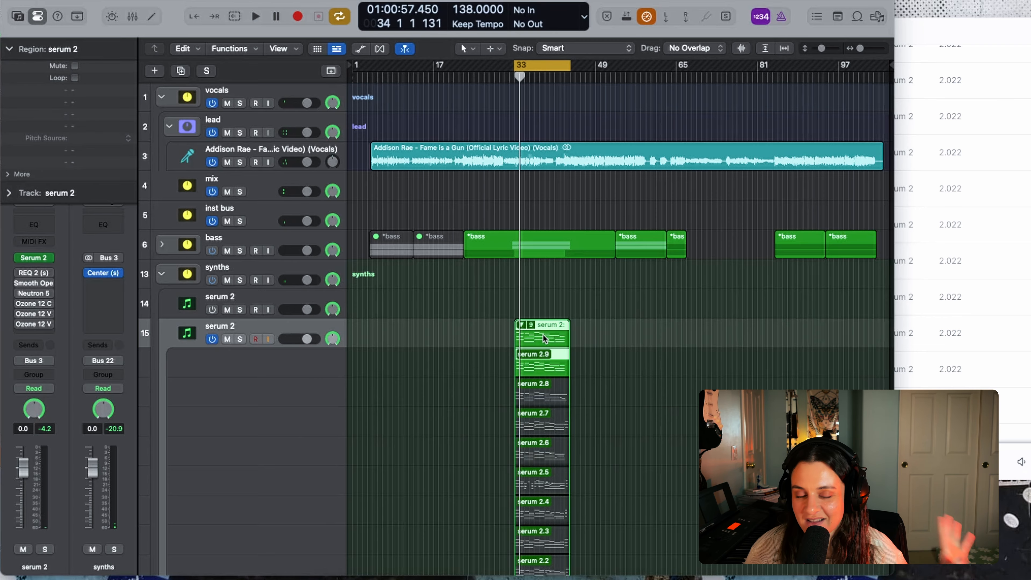
scroll(615, 431, up, 5)
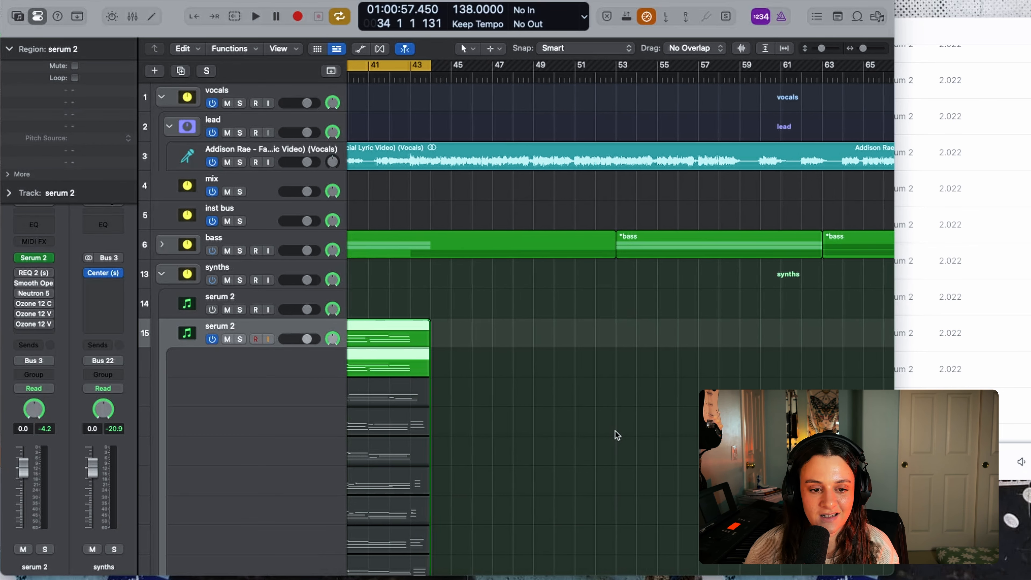
click(508, 326)
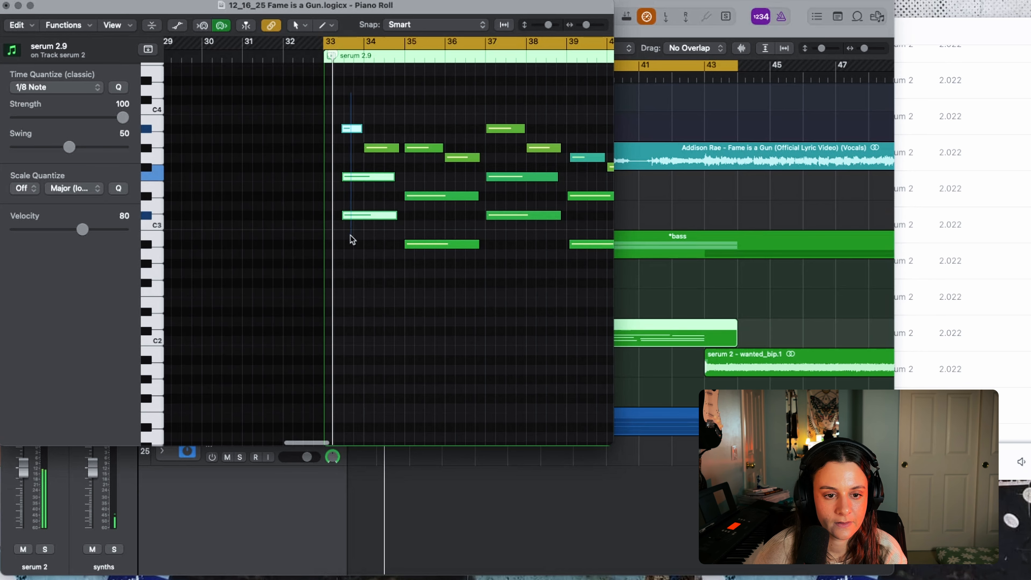
Move the opening chord of the serum 2.9 take to the start of bar 33 and lengthen its lower chord notes
drag(342, 212, 322, 212)
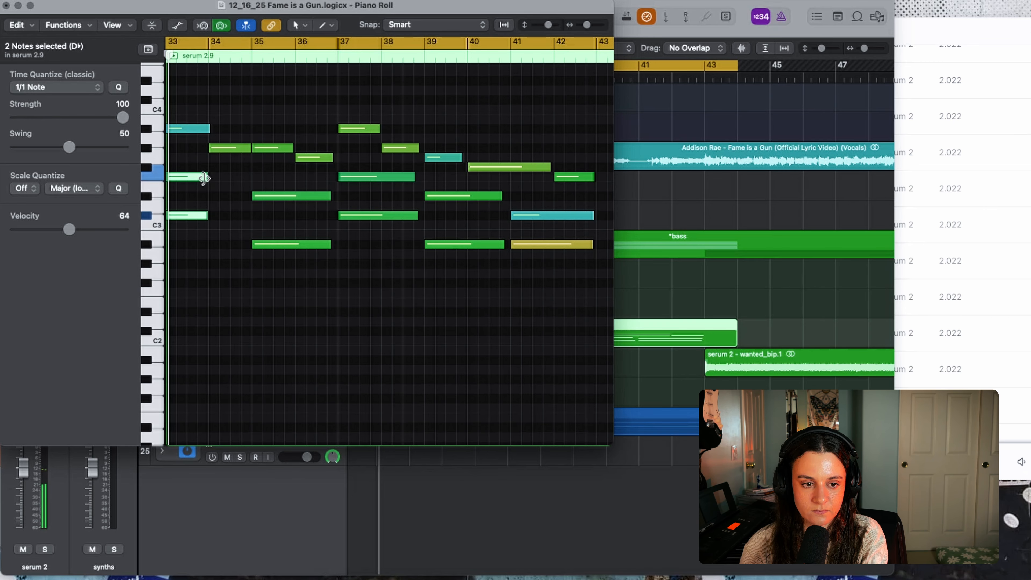
drag(204, 178, 240, 184)
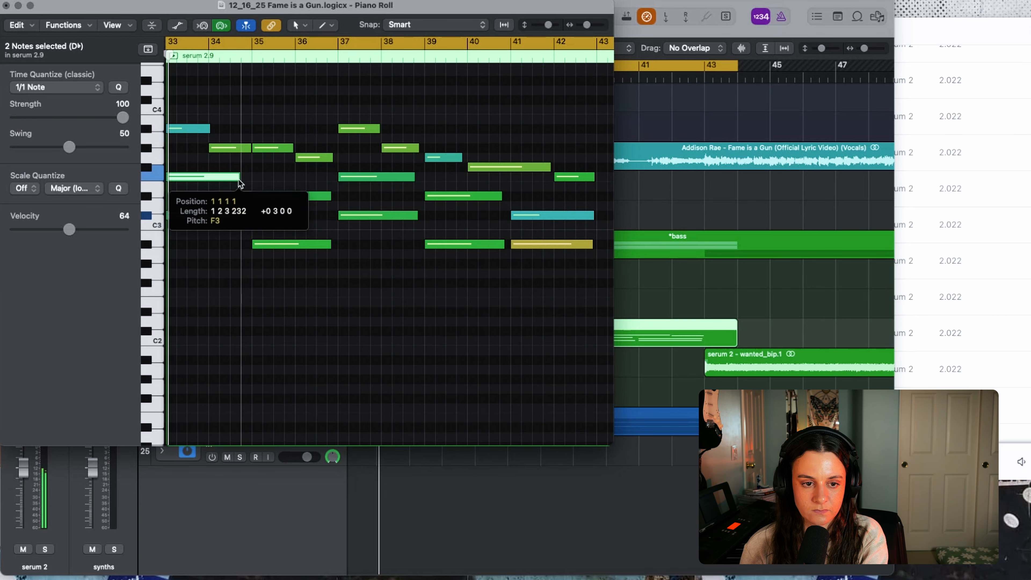
drag(415, 216, 425, 222)
drag(500, 196, 506, 201)
drag(591, 245, 594, 245)
drag(595, 245, 596, 245)
key(space)
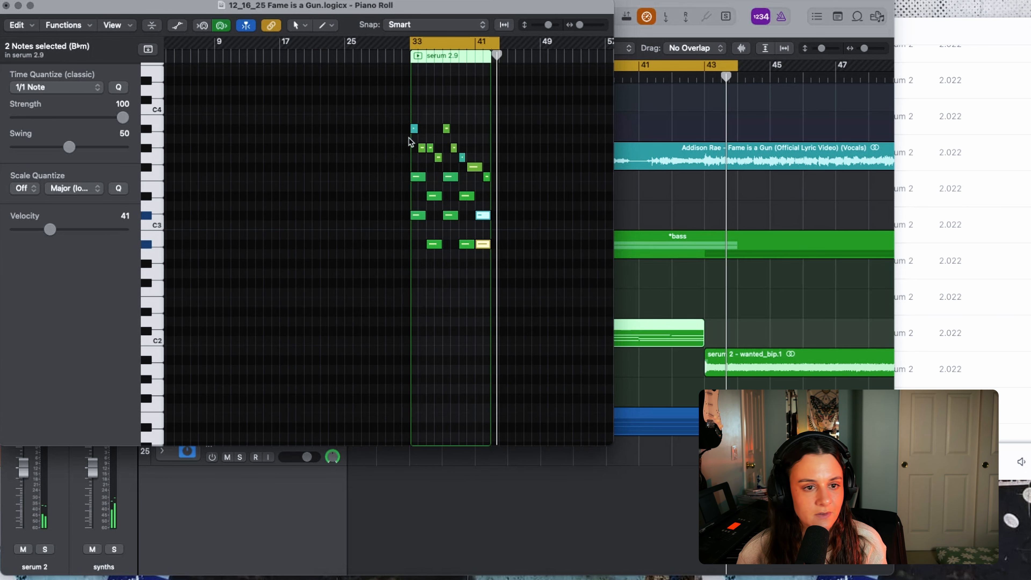
click(6, 5)
Turn up the OneKnob Pumper amount on the raver stack during loop playback
scroll(449, 122, down, 5)
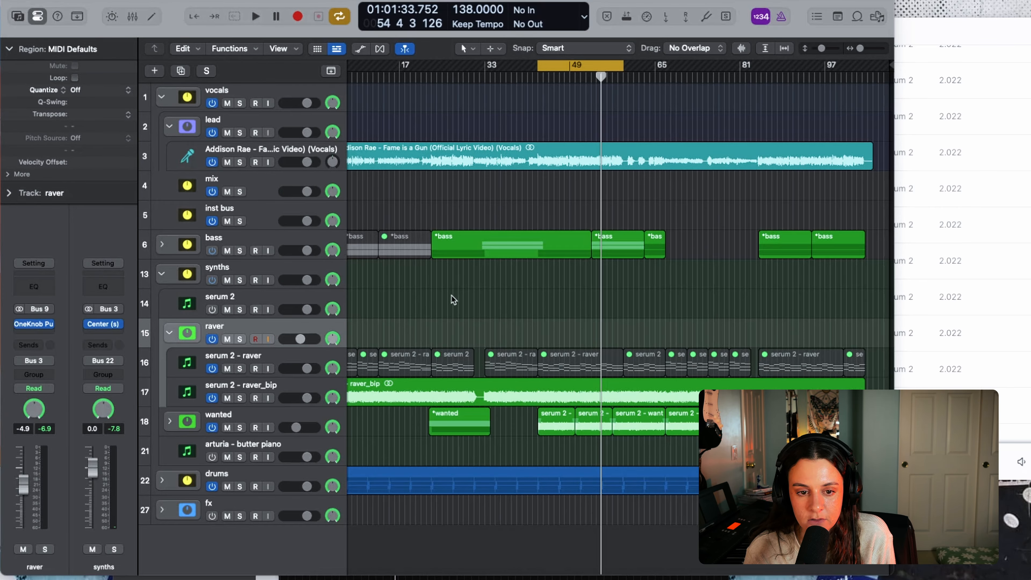
click(32, 324)
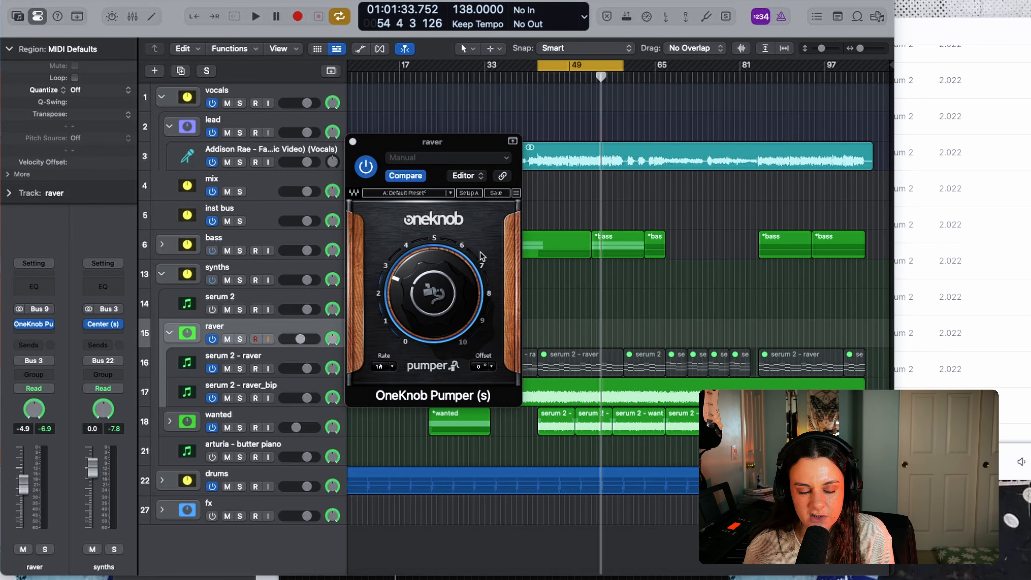
key(space)
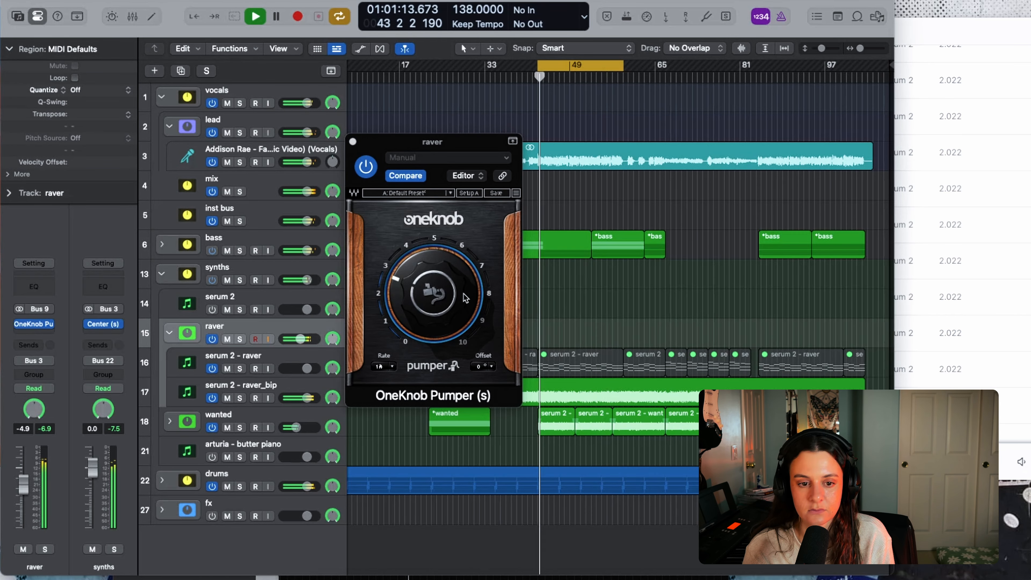
click(430, 268)
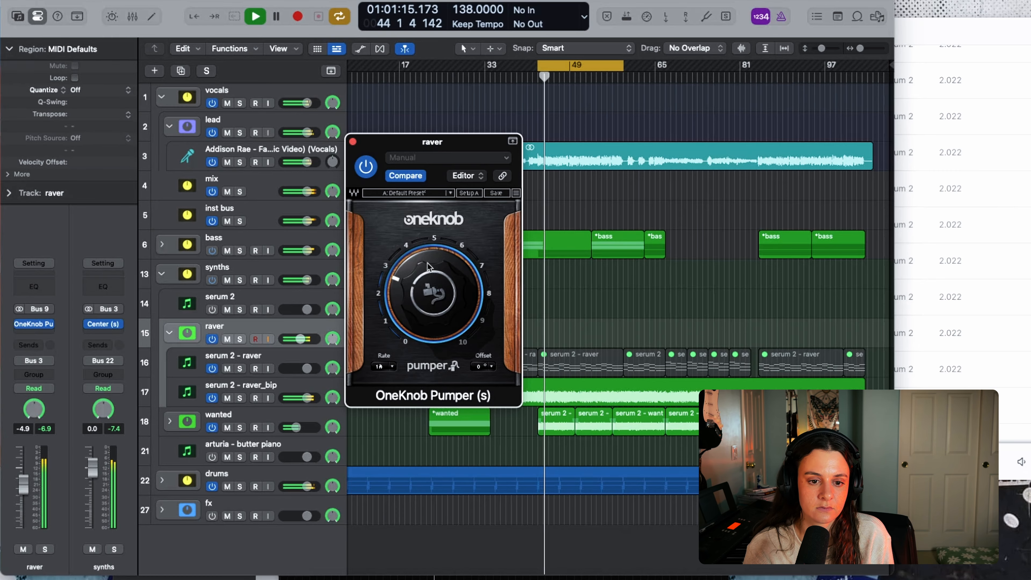
drag(428, 263, 427, 252)
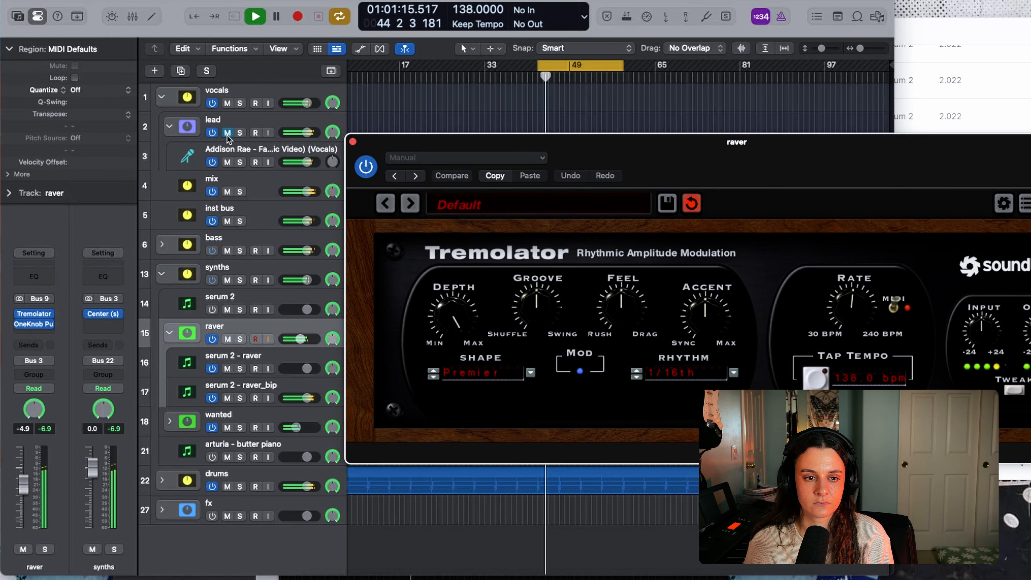
Mute the lead vocals, set the raver stack's Tremolator shape to Pulse and lower its depth
click(227, 133)
click(438, 378)
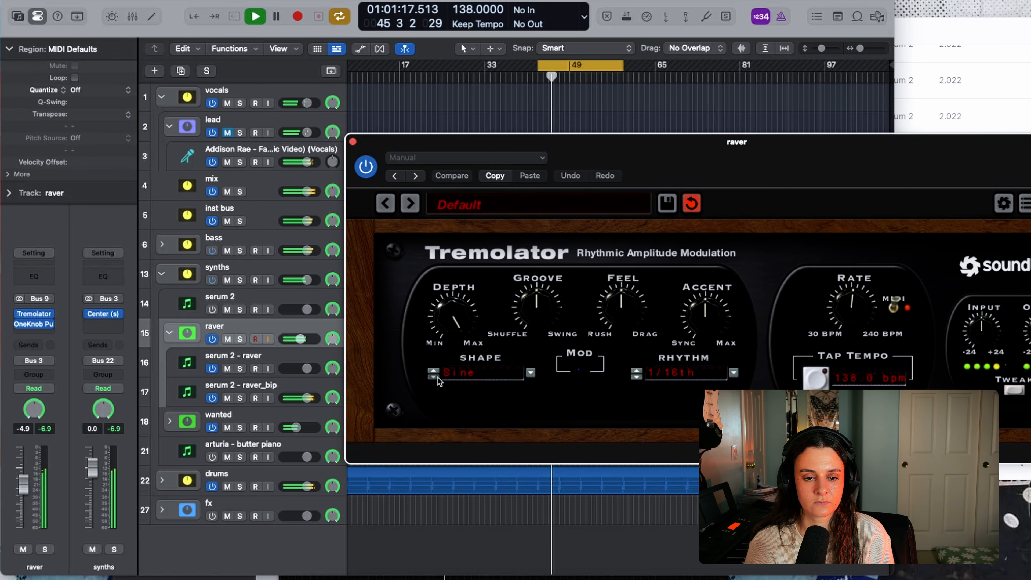
click(434, 376)
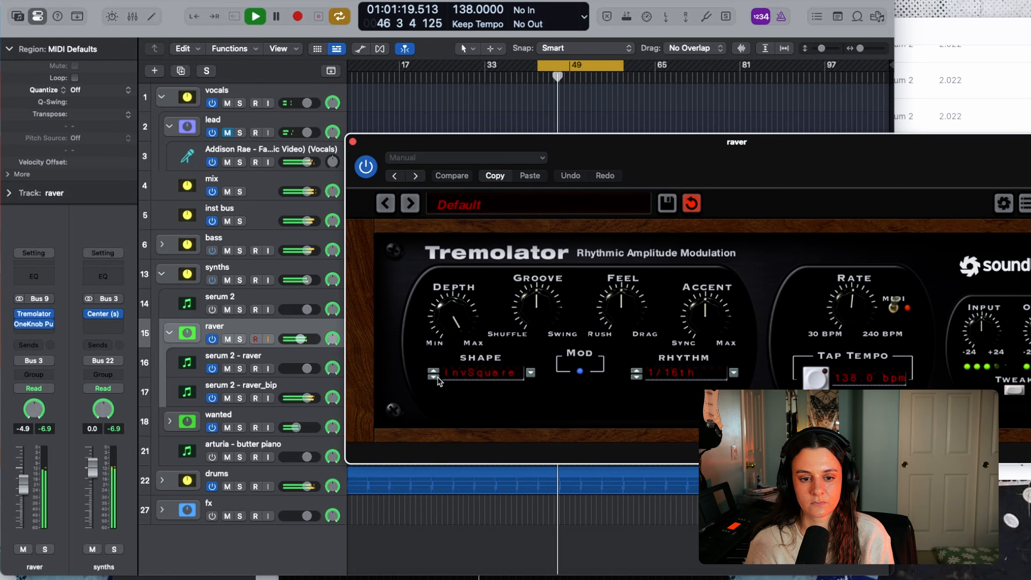
click(433, 372)
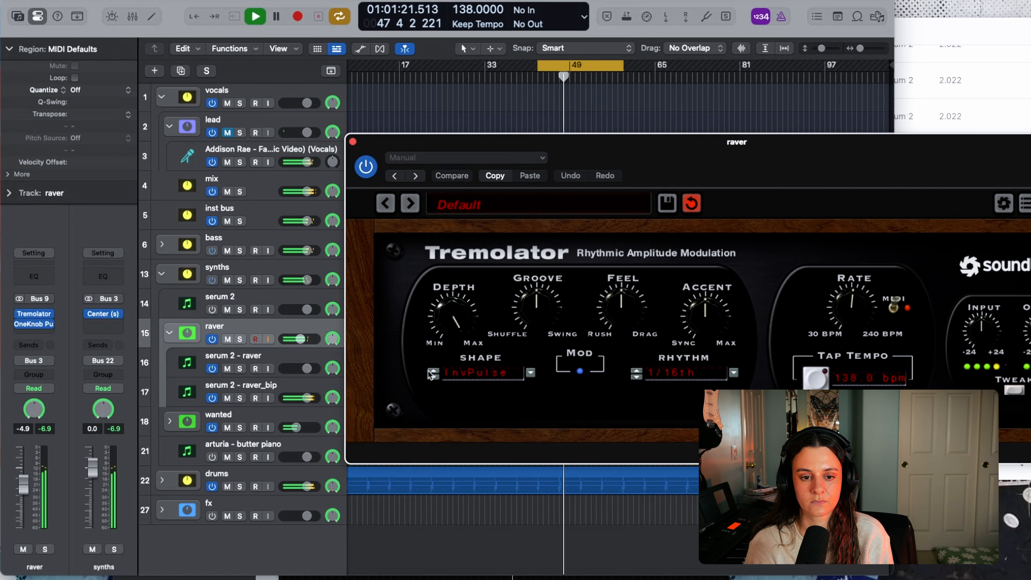
drag(447, 311, 446, 386)
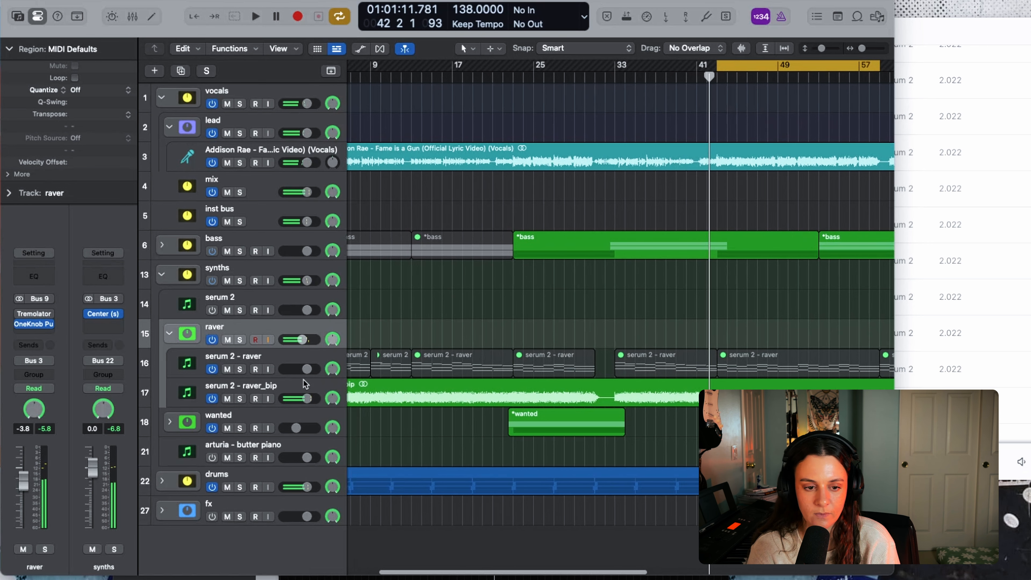
Duplicate the serum 2 - raver_bip track and move the Tremolator from the raver stack to the upper raver_bip track
key(super+d)
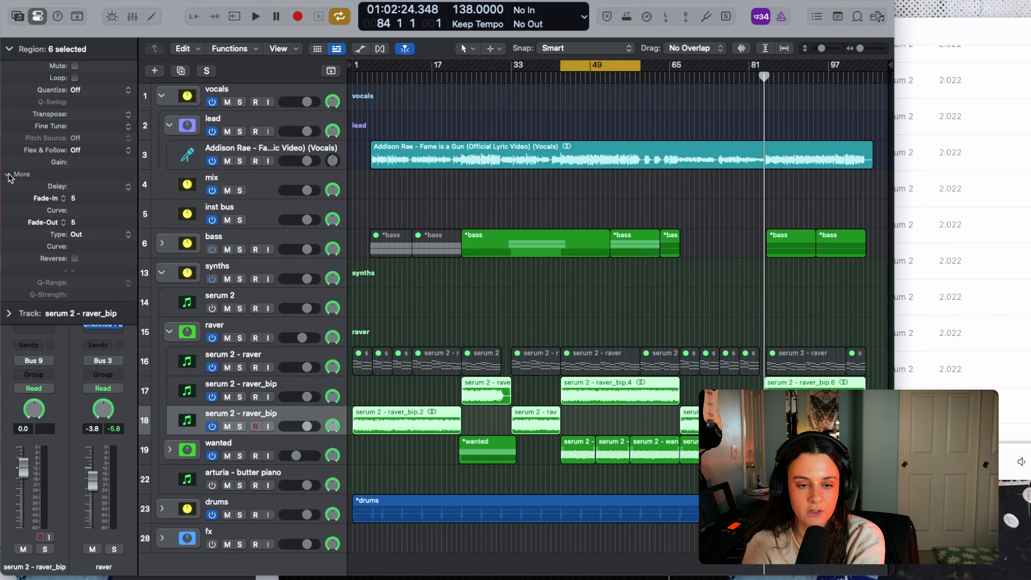
click(8, 174)
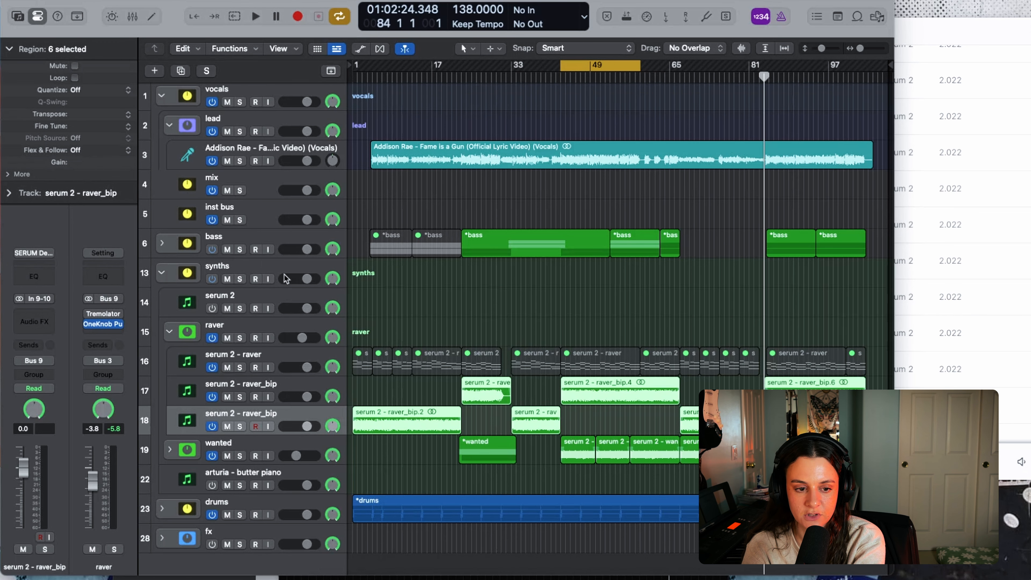
click(207, 379)
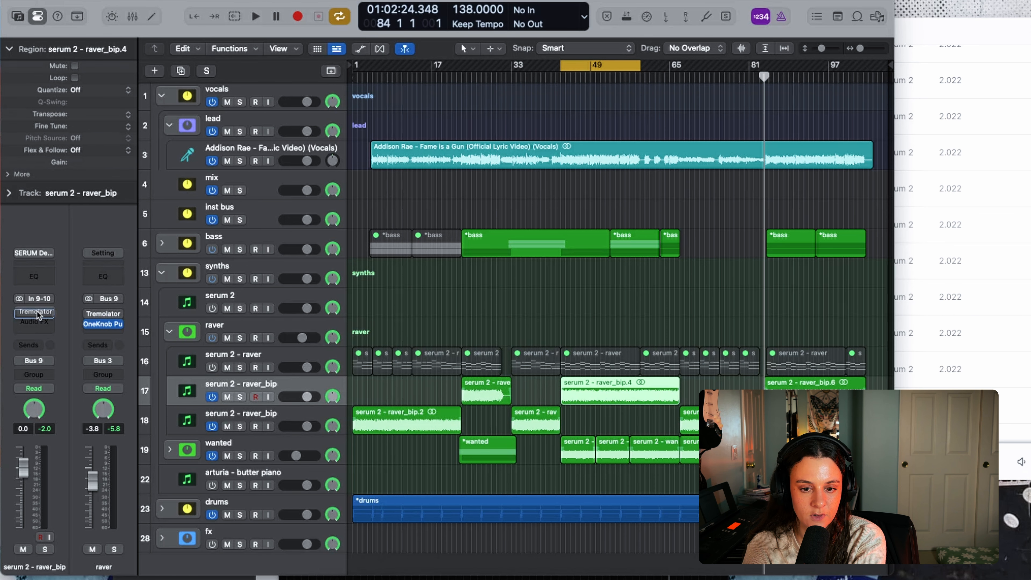
click(38, 315)
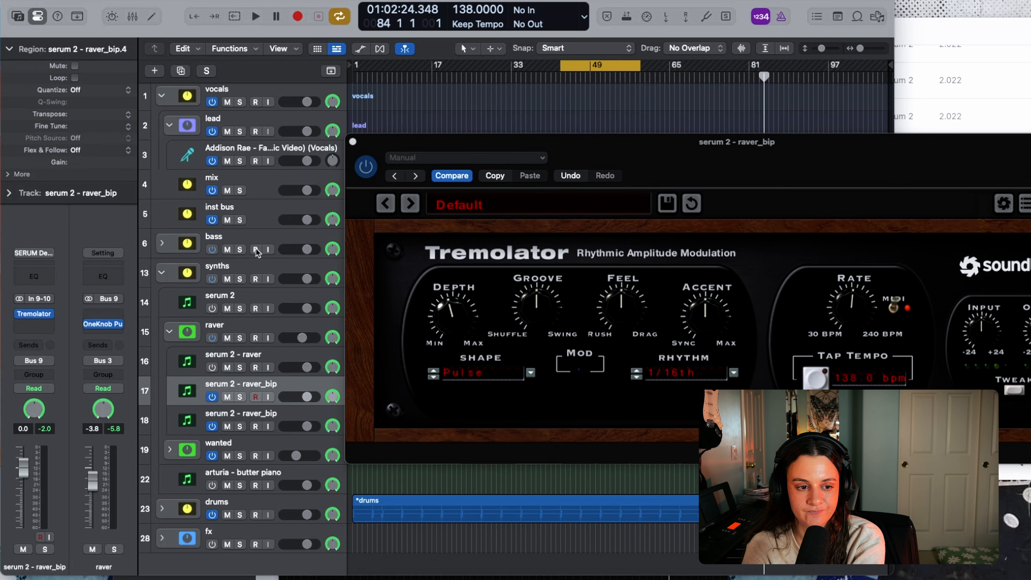
Audition the raver stack with the moved Tremolator and set the lower raver_bip track's volume to -2.5 dB
key(space)
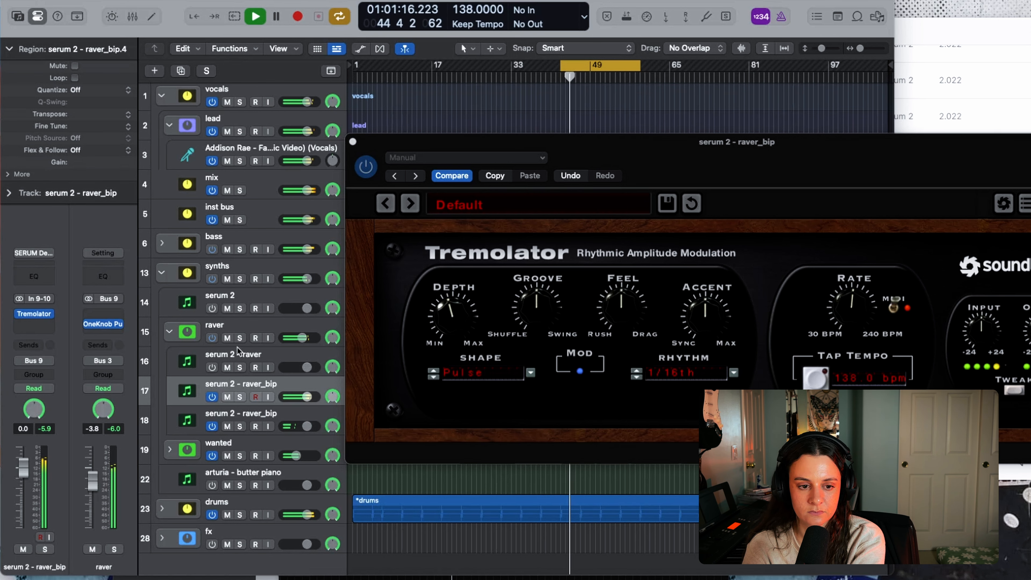
click(239, 338)
drag(483, 325, 484, 284)
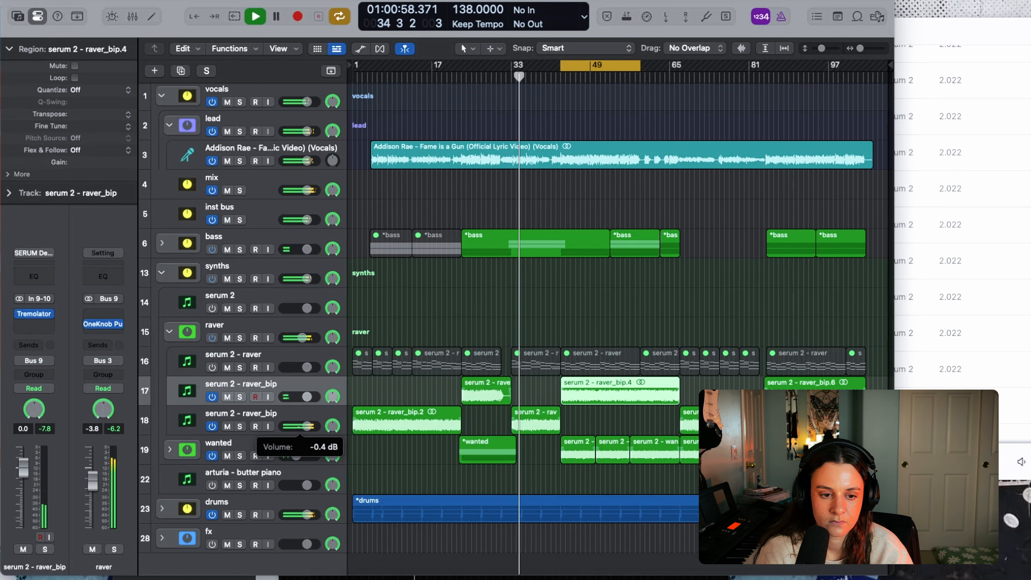
drag(302, 426, 302, 426)
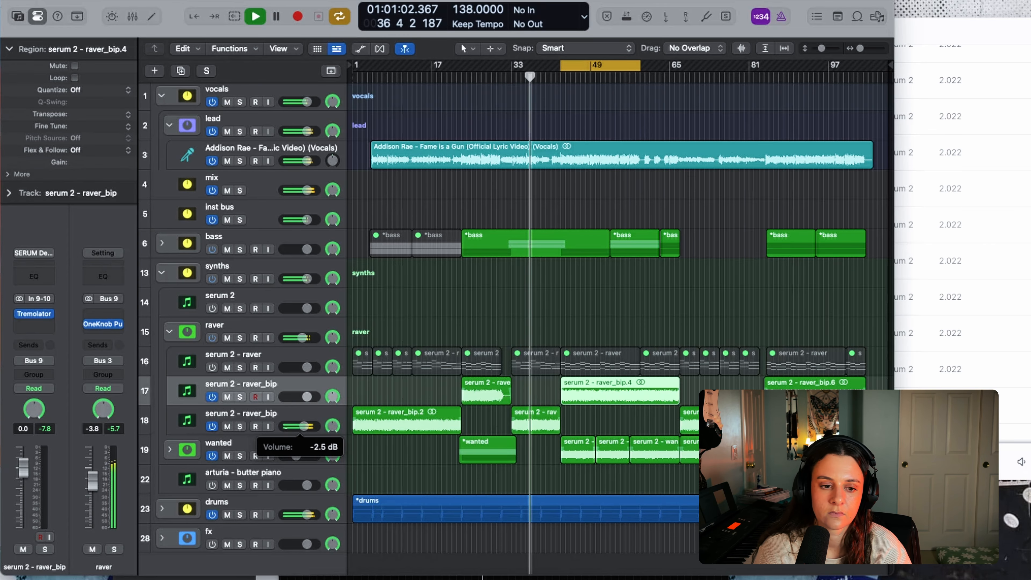
scroll(361, 394, up, 5)
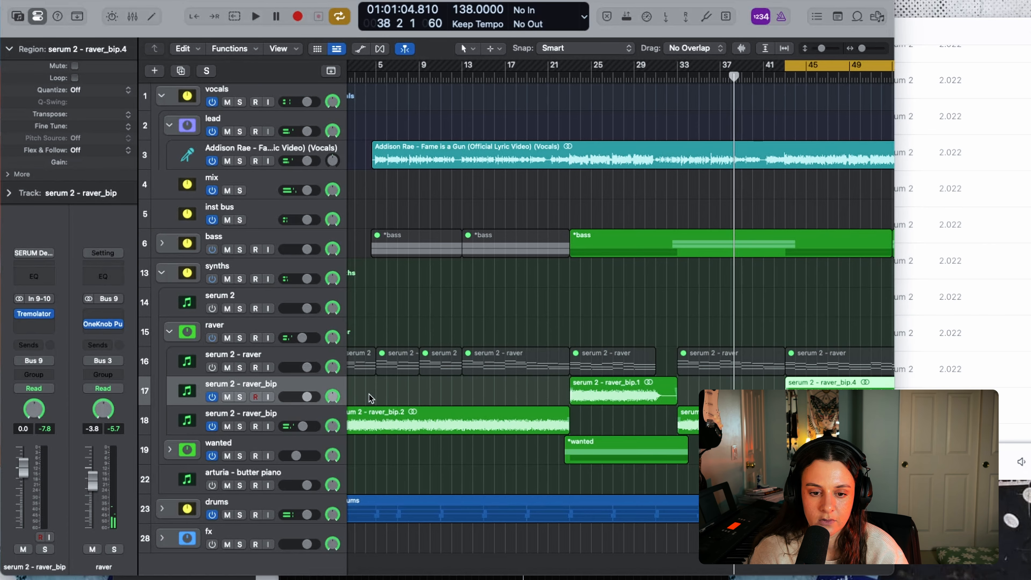
Add a REQ 2 equalizer to the lower serum 2 - raver_bip track and raise its low-pass cutoff during playback
click(295, 414)
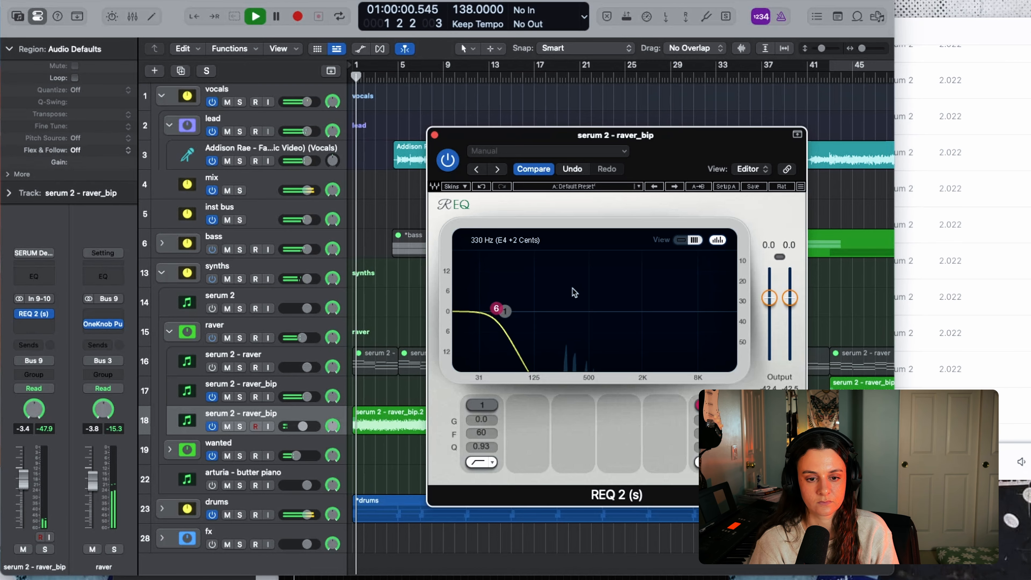
drag(494, 306, 627, 315)
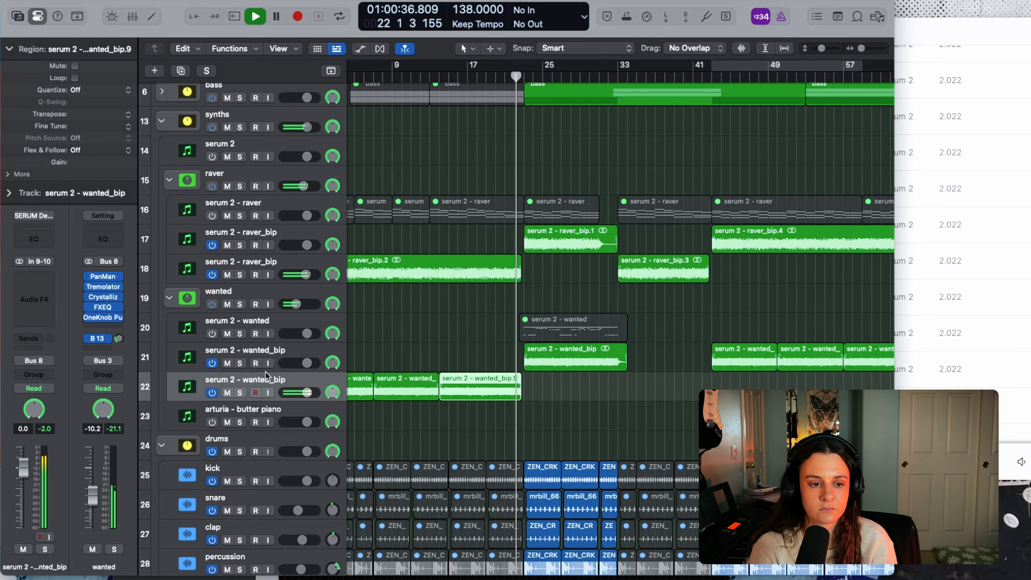
Insert a stereo REQ 2 on the lower serum 2 - wanted_bip track and lower its filter cutoff while playing
key(space)
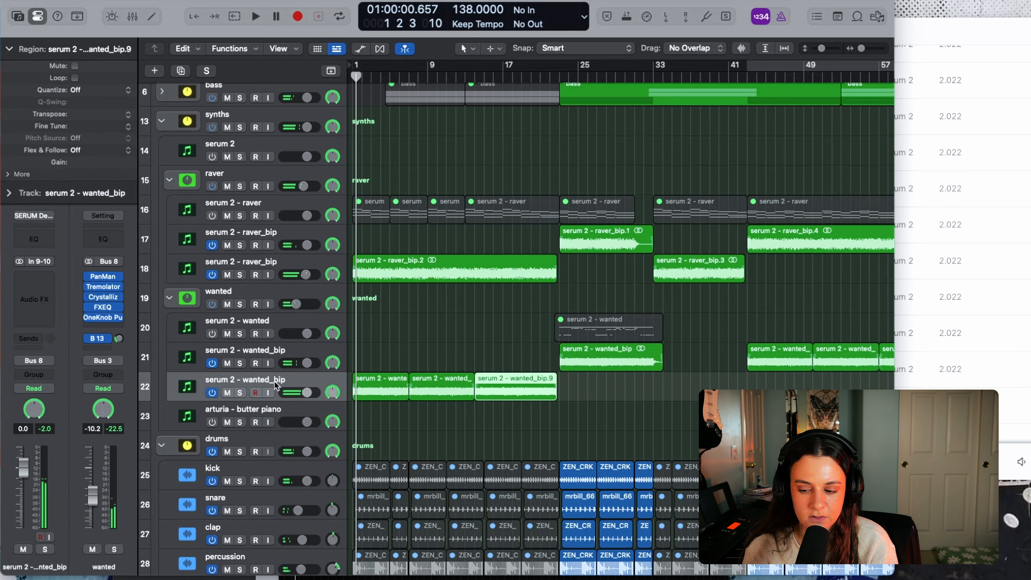
click(41, 274)
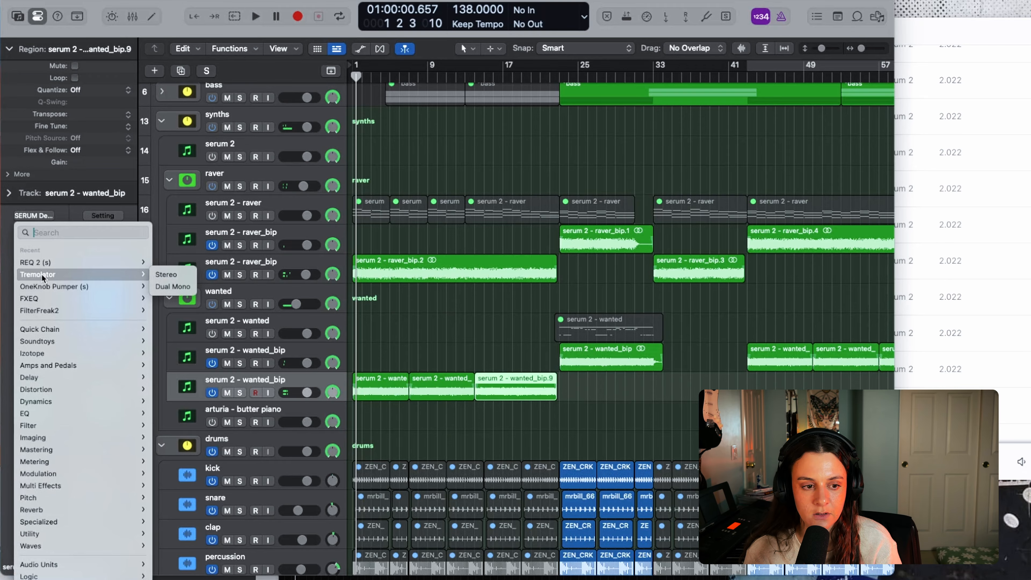
click(175, 280)
key(space)
drag(620, 324, 531, 323)
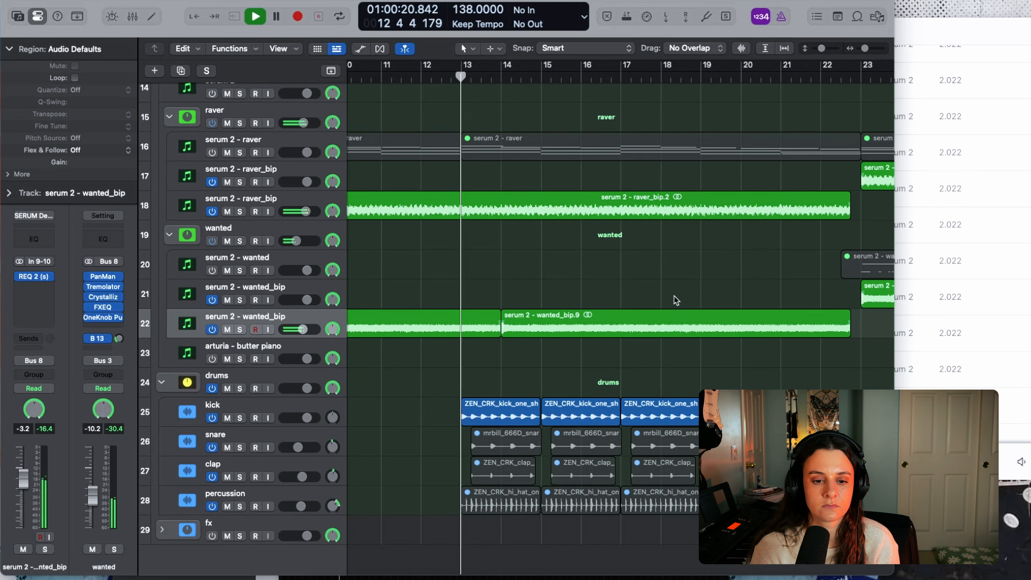
Lower the kick track's volume slightly and add the muted clap region after bar 19 to the selection
scroll(673, 299, down, 3)
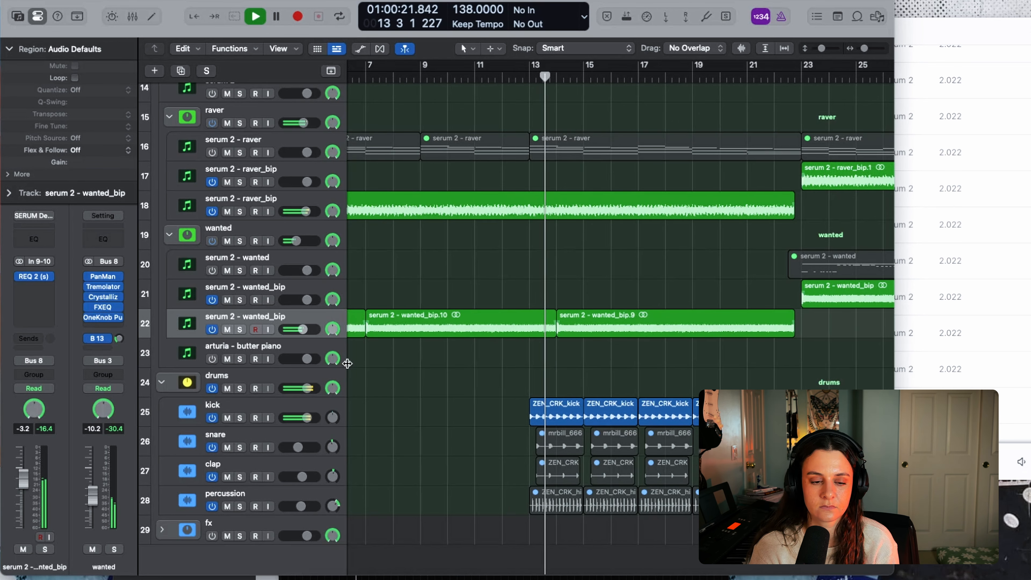
drag(307, 417, 302, 417)
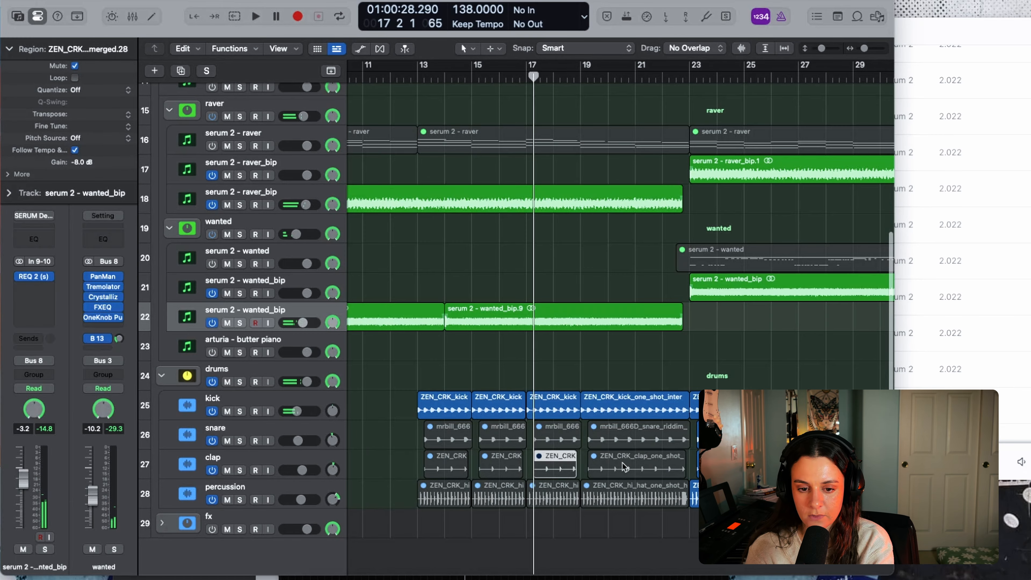
shift+click(624, 466)
key(space)
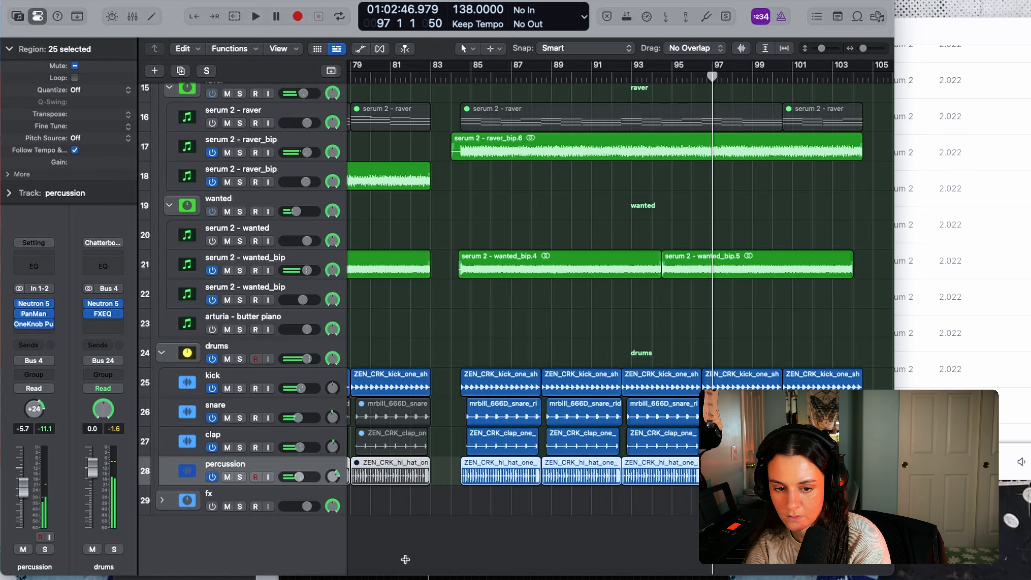
Copy the hi-hat region that starts midway through bar 92 onto the duplicate percussion track
click(657, 481)
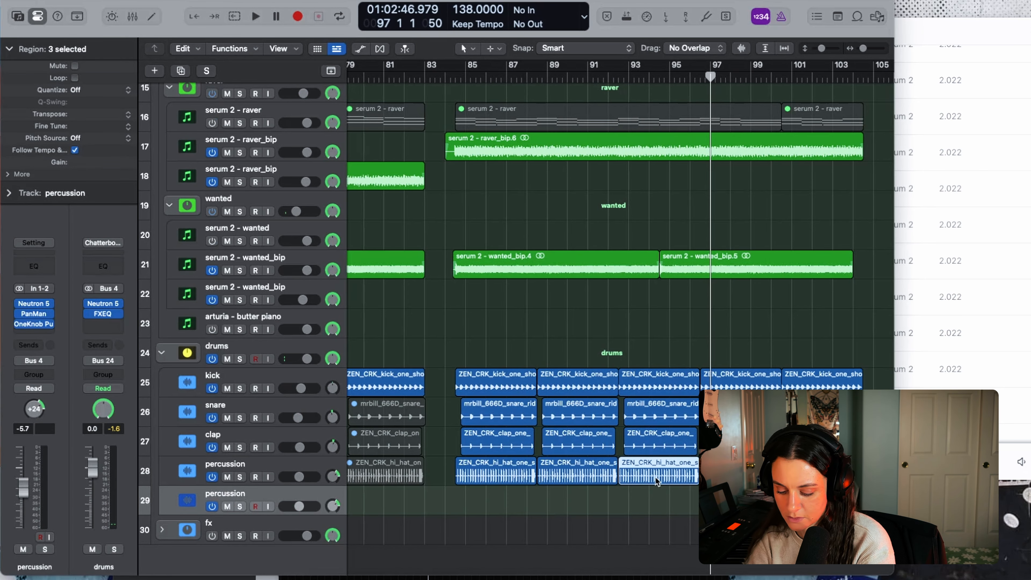
drag(661, 479, 676, 516)
scroll(577, 515, up, 3)
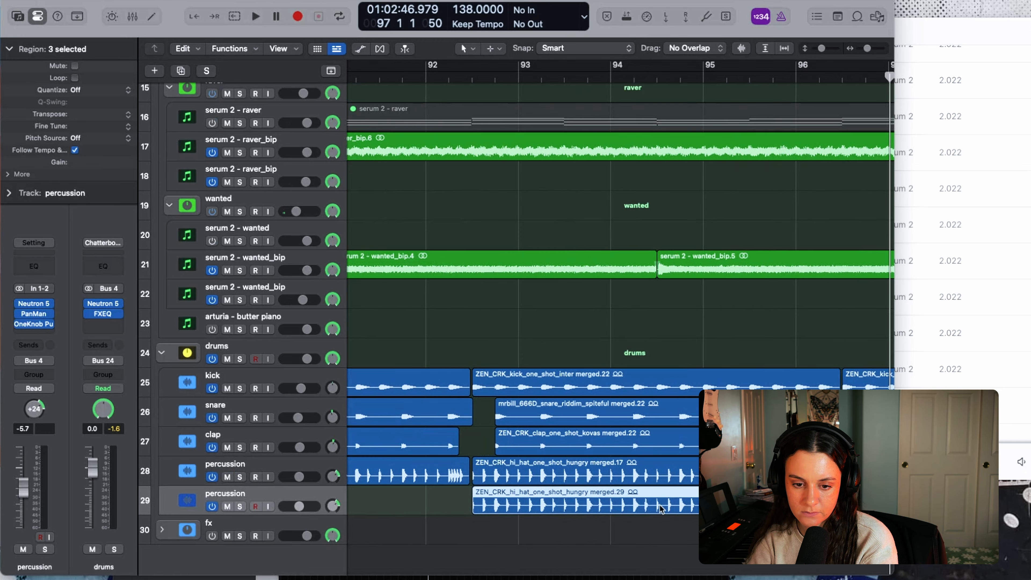
scroll(637, 536, up, 6)
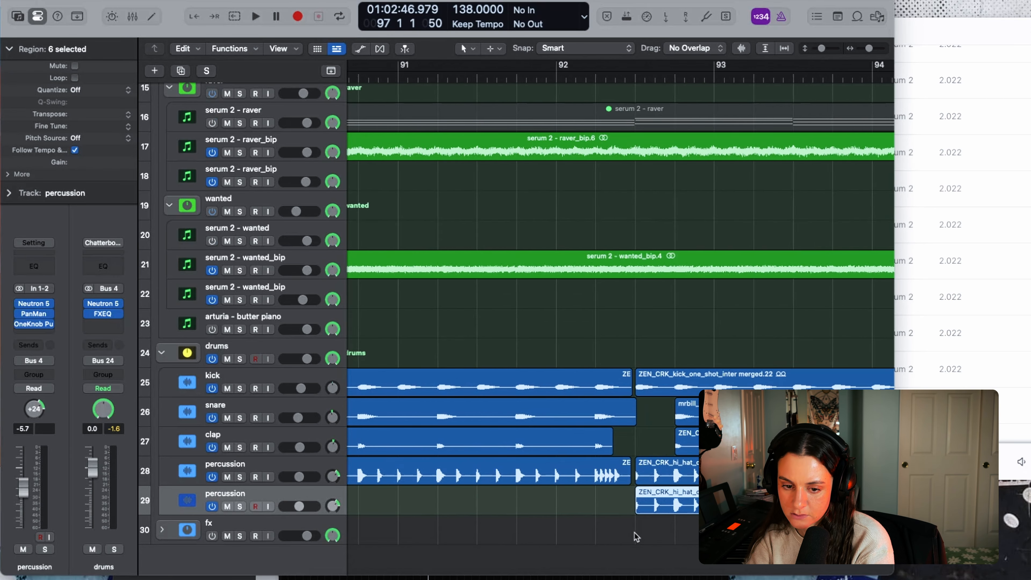
Shift the copied hi-hat region slightly later and play back the layered percussion from around bar 92
drag(658, 503, 669, 503)
key(space)
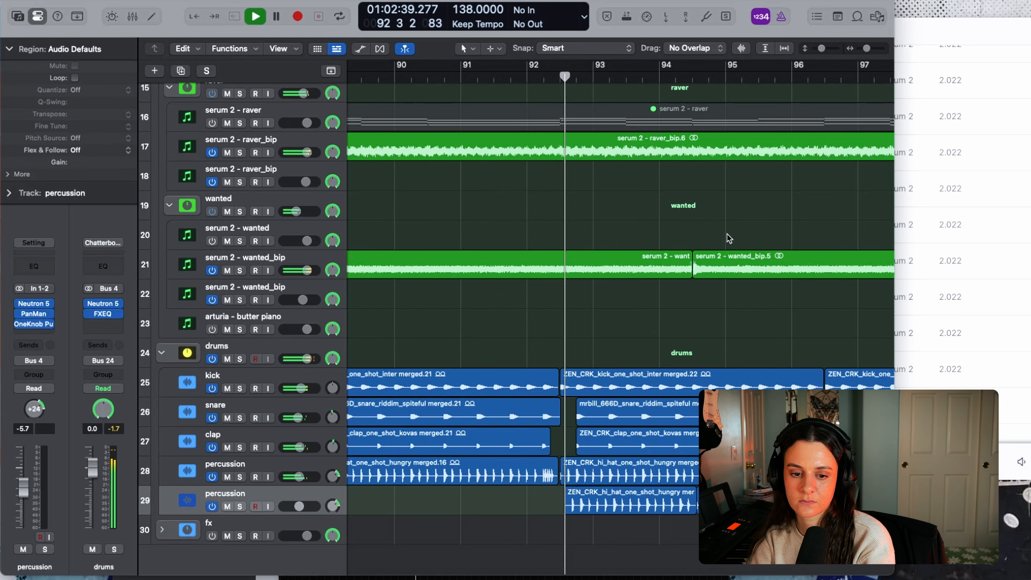
scroll(727, 237, down, 3)
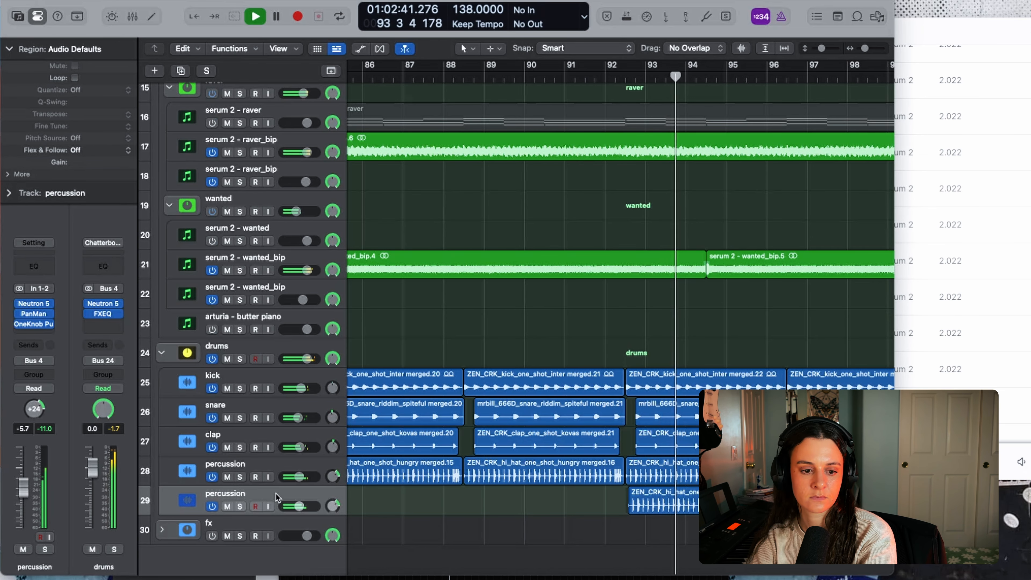
click(268, 500)
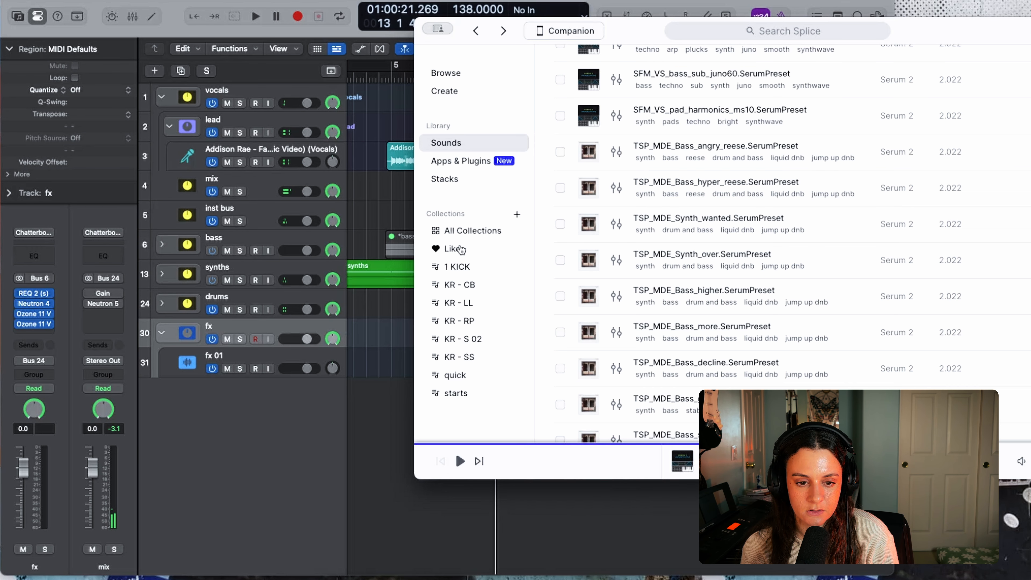
In Splice, filter the quick collection by fx and place the MNT_LBS_fx_reverse_snare sample in the fx stack just before bar 13
click(471, 376)
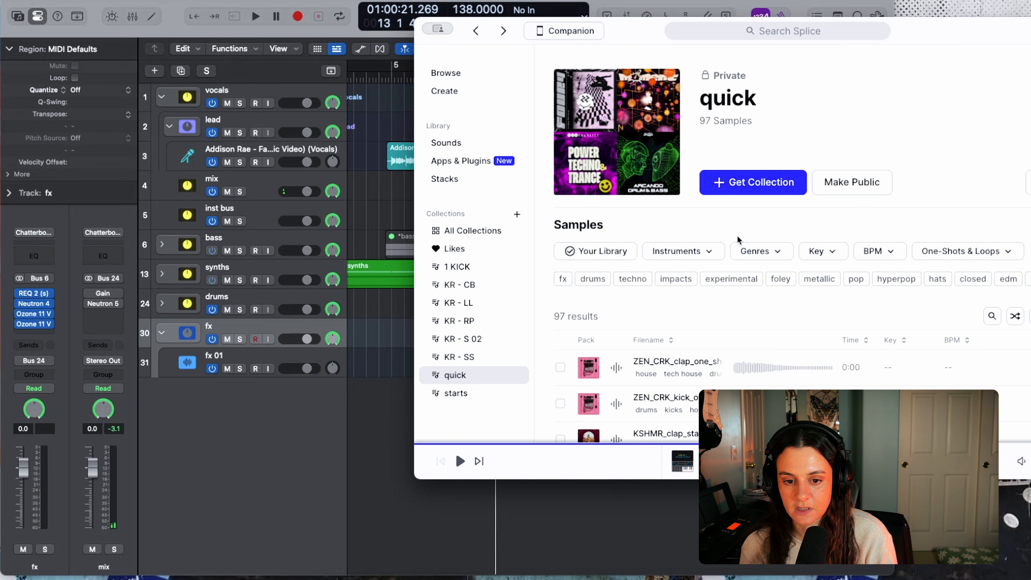
click(568, 282)
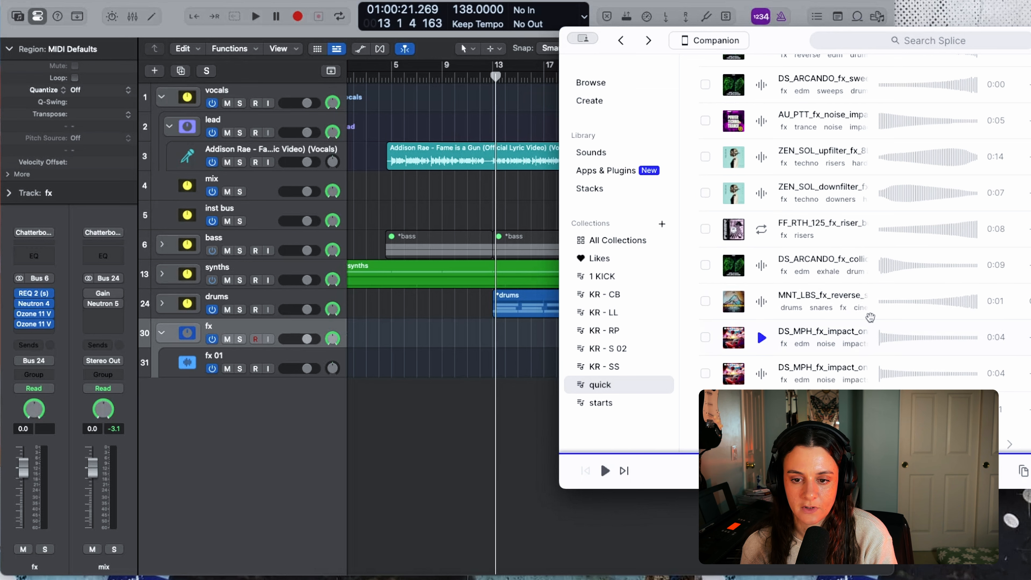
drag(848, 292, 479, 406)
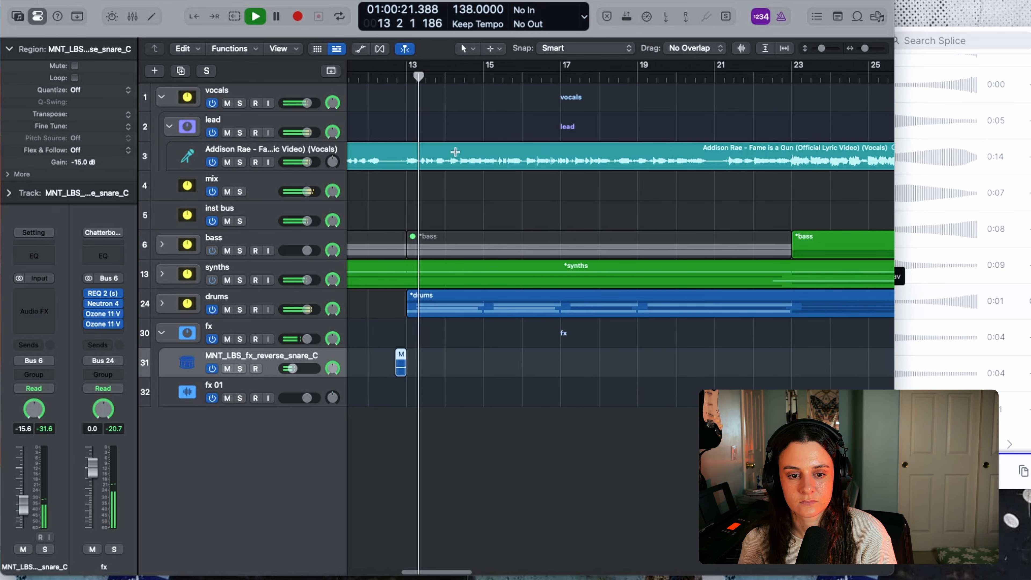
Browse the Splice sounds library and place the ZEN_CRK_130_fx_glitch sample on a new fx track leading up to bar 22
key(super+Left)
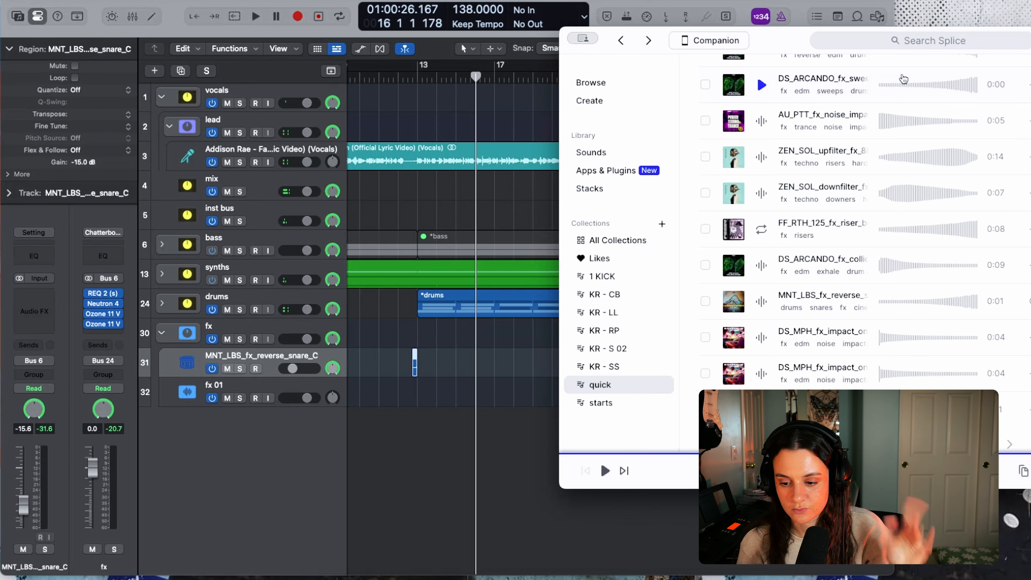
scroll(808, 211, up, 10)
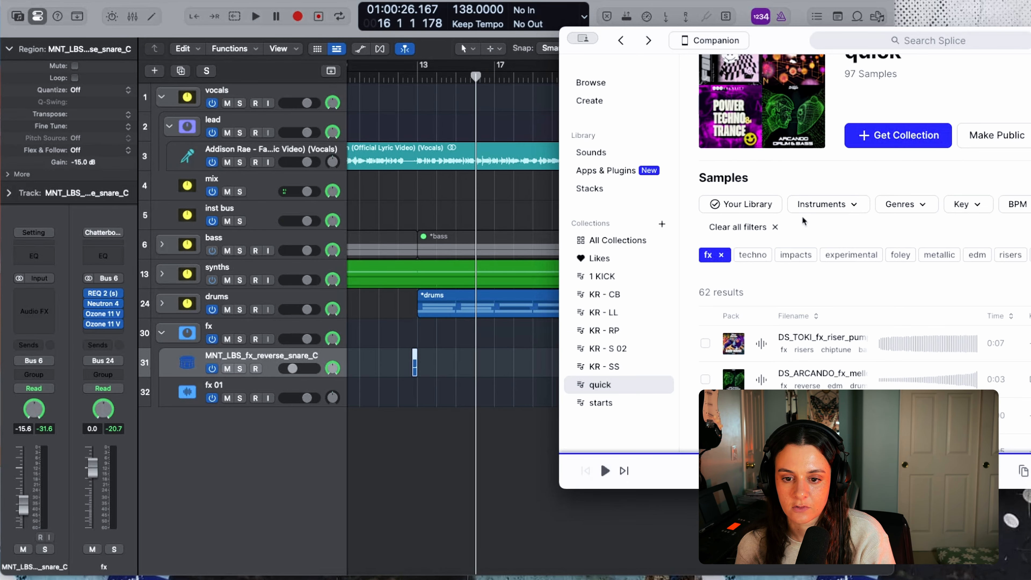
click(591, 152)
drag(759, 205, 593, 427)
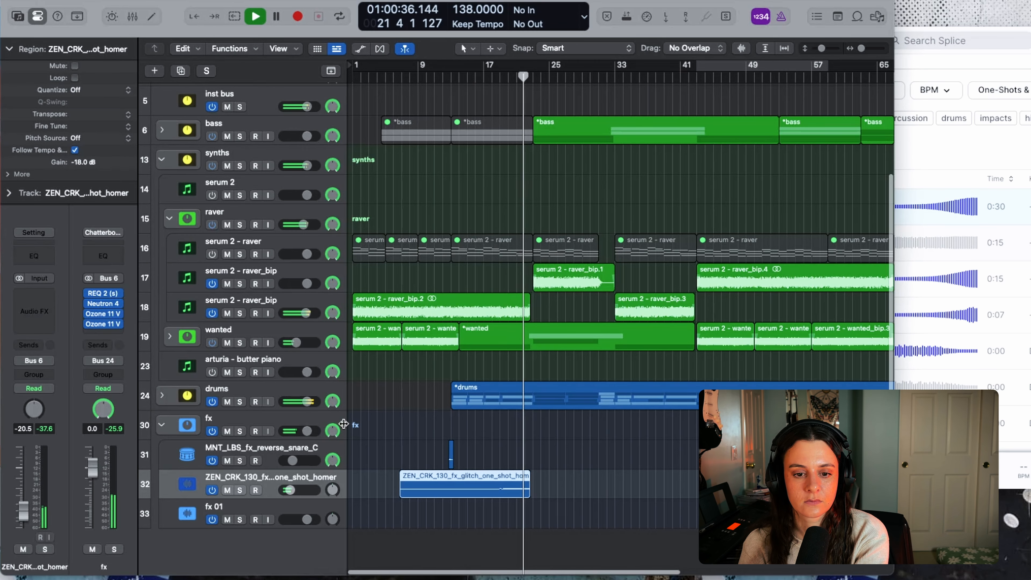
Add the OS_TP_SFX_Halitosis_Impact sample from Splice to the fx stack at bar 67 and lower its volume slightly
key(super+Left)
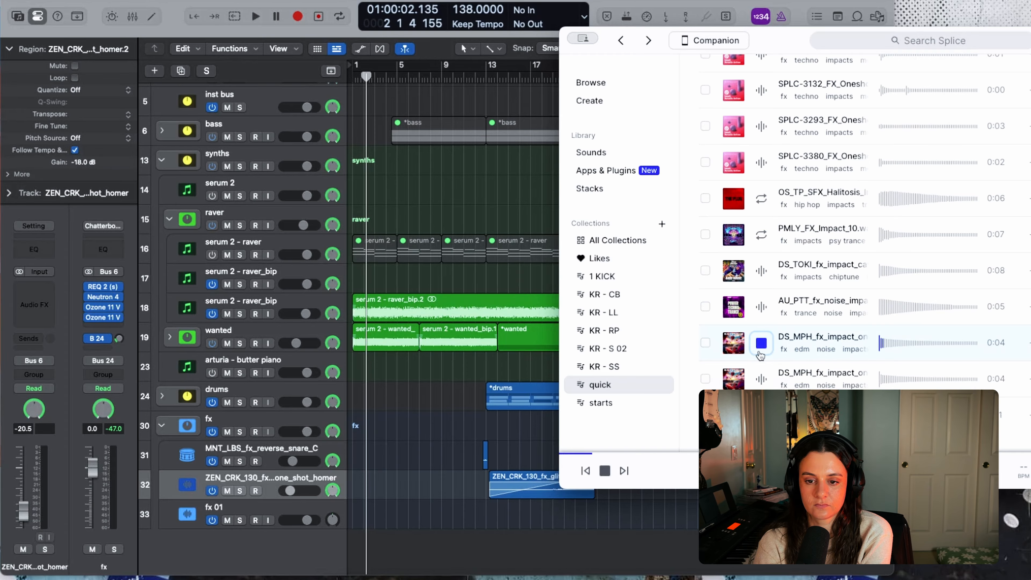
scroll(357, 486, right, 10)
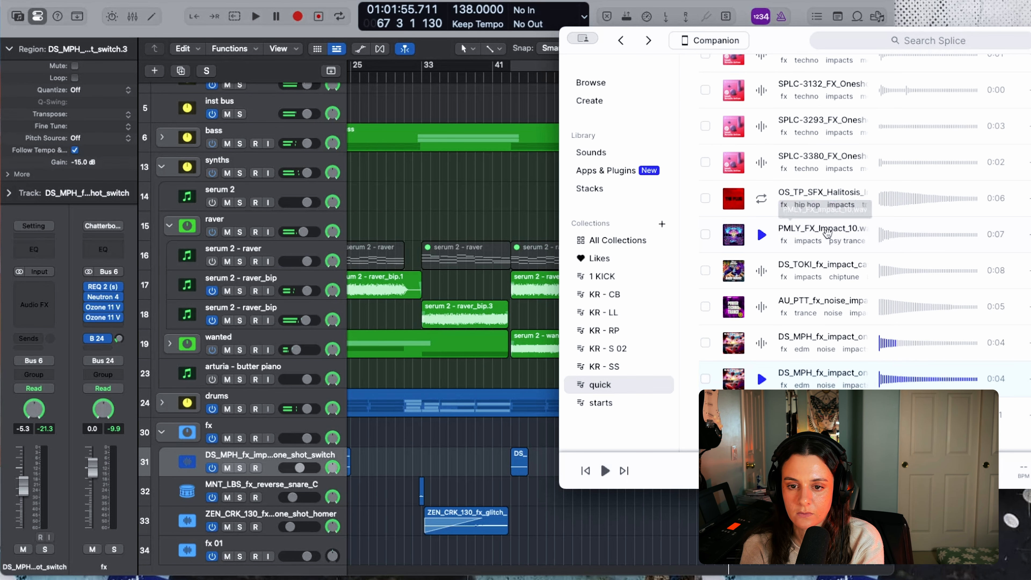
drag(816, 193, 690, 556)
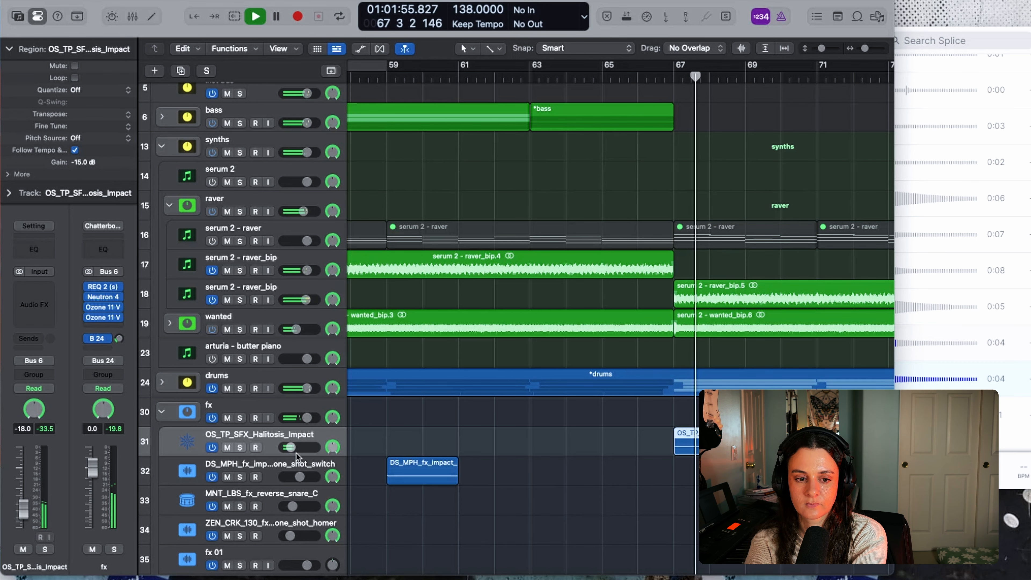
drag(290, 447, 289, 447)
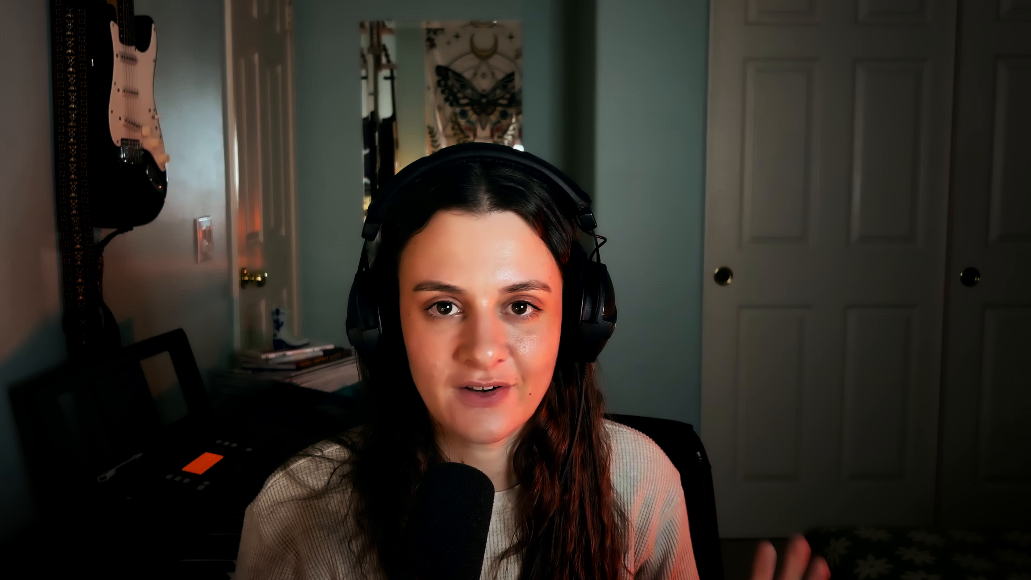